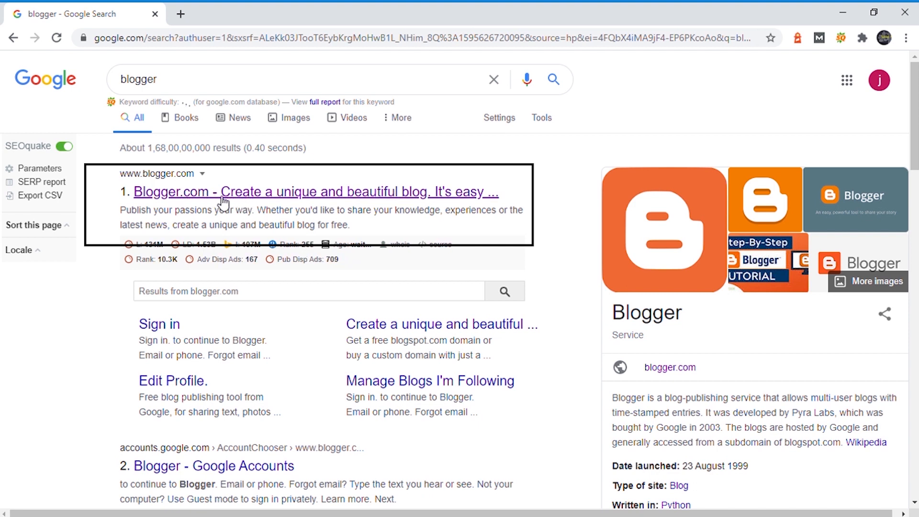
Step: Open the Blogger site from the search results and start a new blog titled xyztravling
left_click(223, 198)
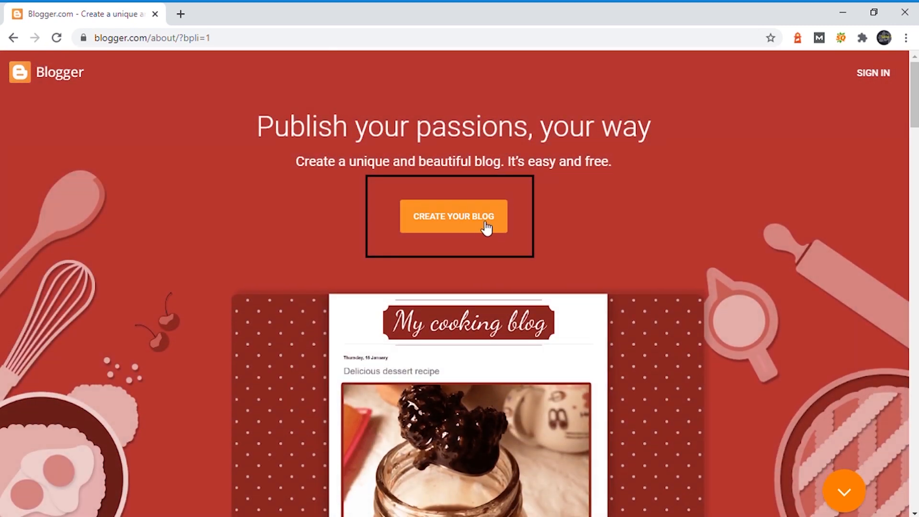
left_click(485, 223)
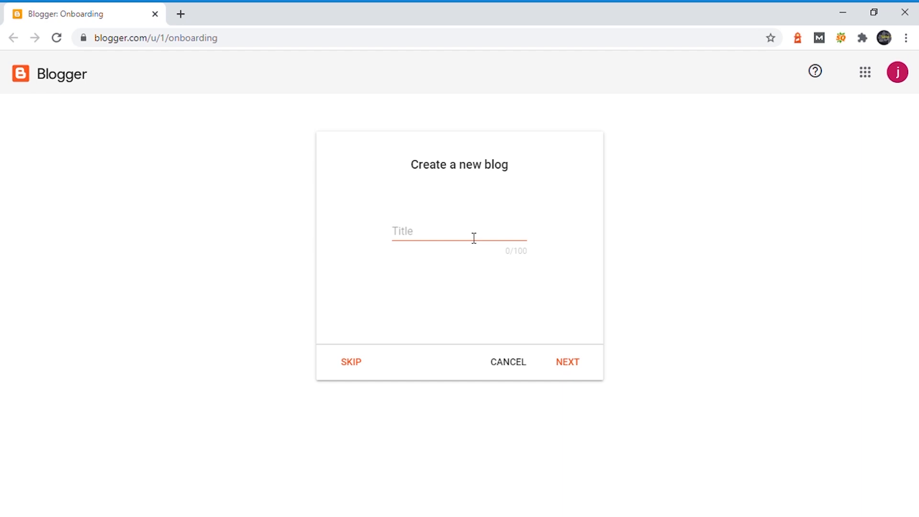
left_click(474, 238)
type("xyztravling")
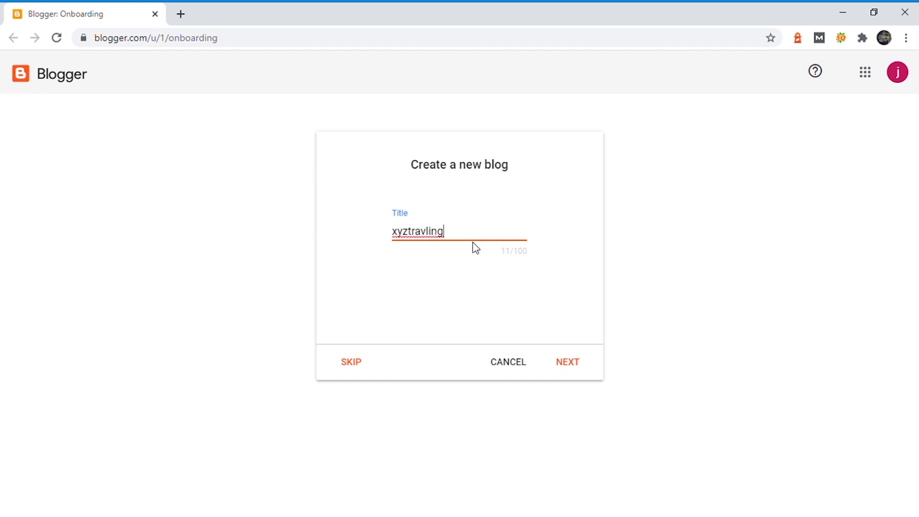
left_click(581, 363)
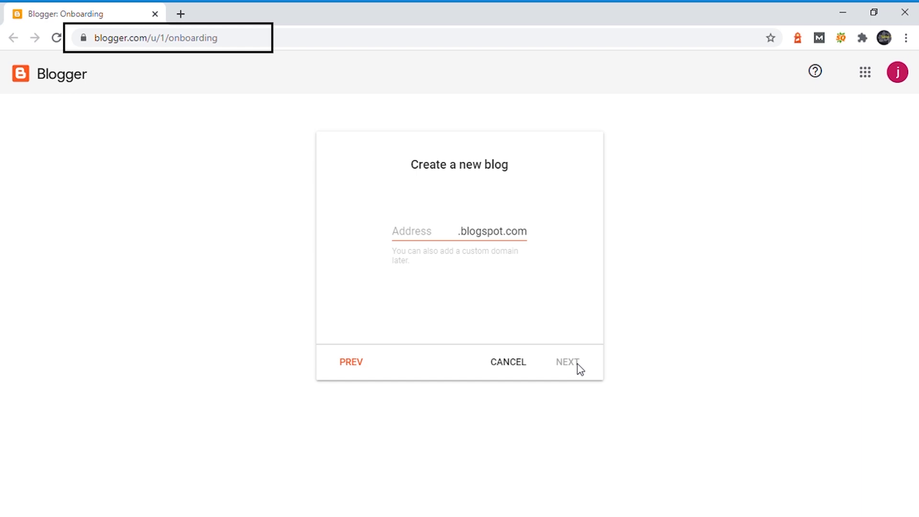
Step: Set the new blog's address to xyztravling.blogspot.com and continue to the profile setup
left_click(423, 239)
type("xy")
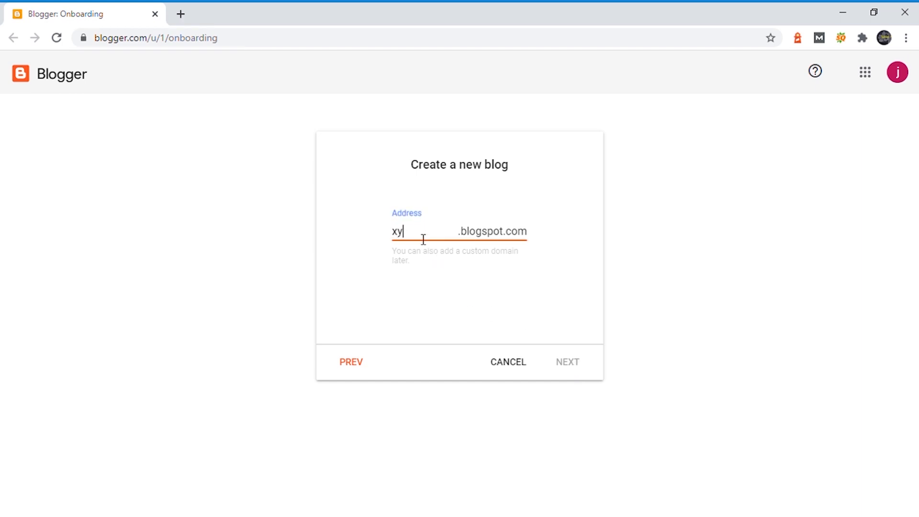
type("ztravling")
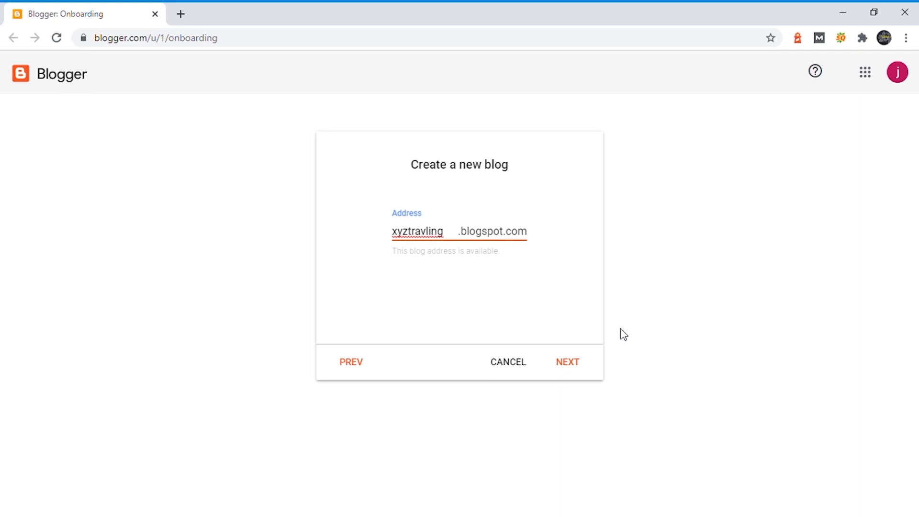
left_click(577, 370)
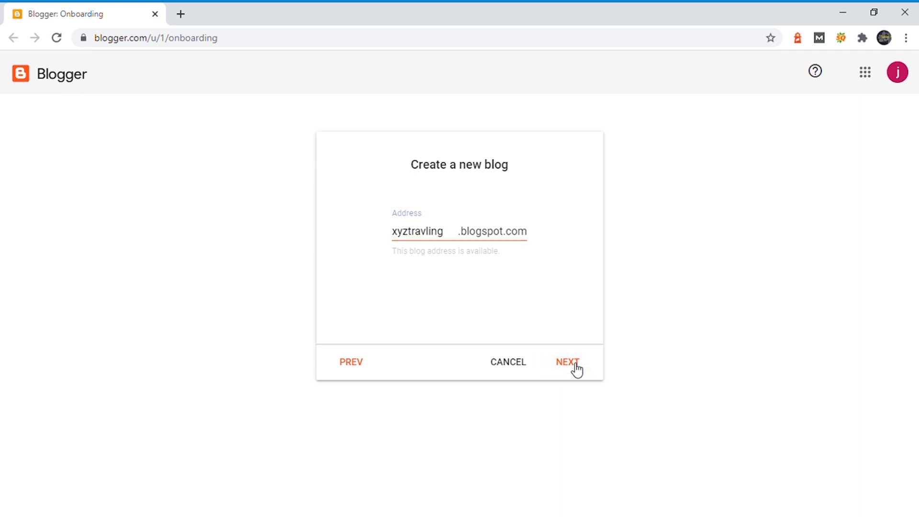
Step: Finish the blog setup with the profile display name xyz and dismiss both dashboard notices
left_click(452, 242)
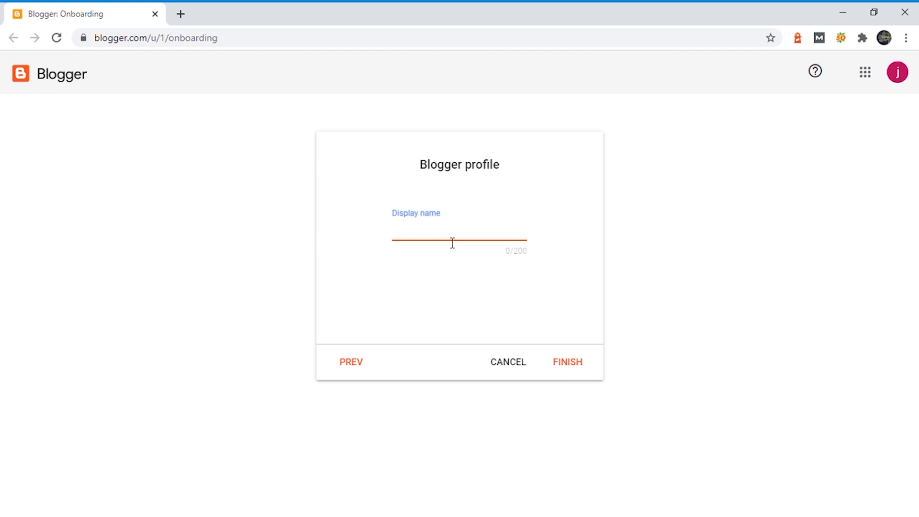
type("xyz")
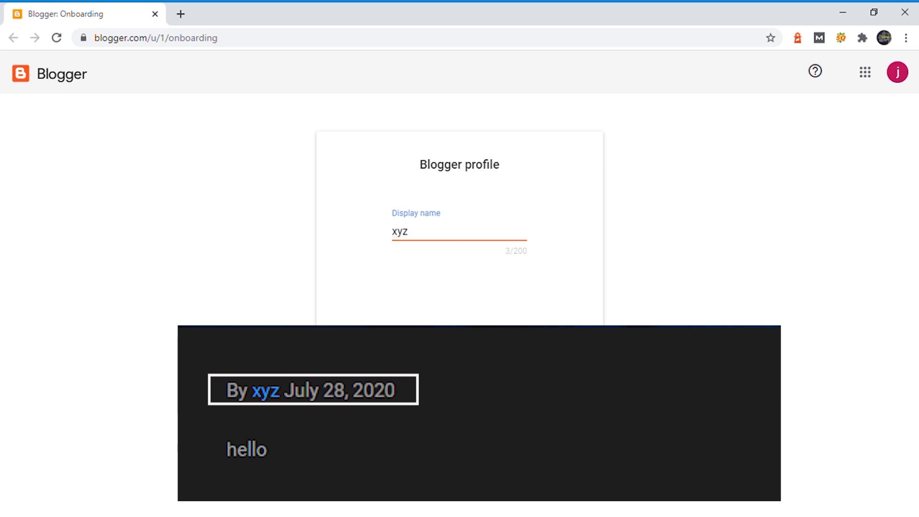
left_click(579, 367)
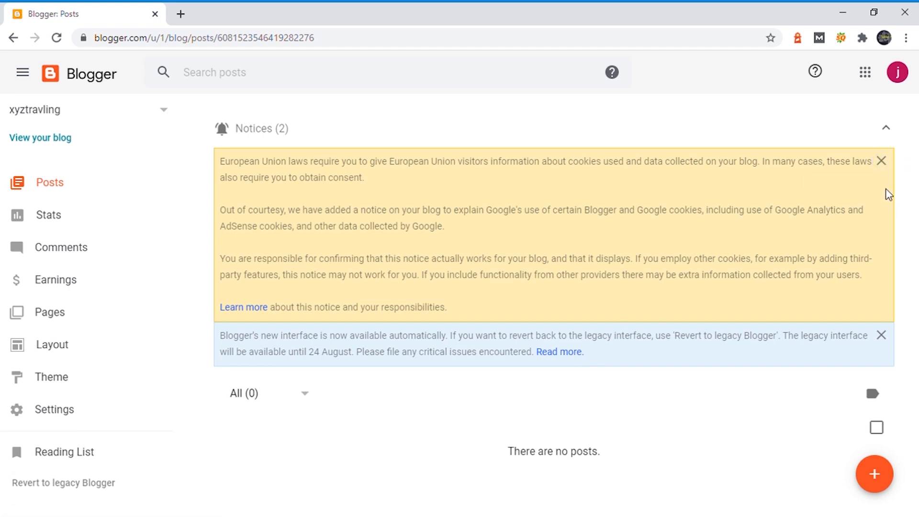
left_click(882, 161)
left_click(890, 166)
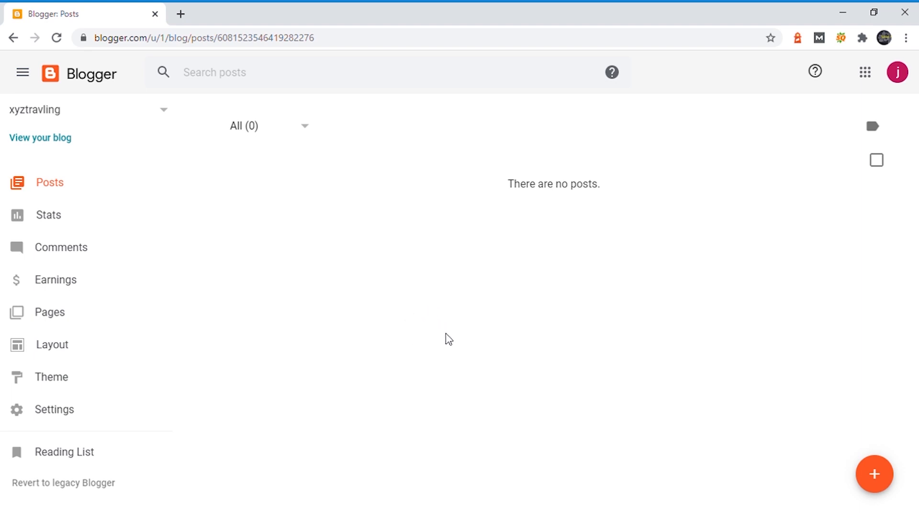
Step: Examine the blog's Stats page, including the latest post, blog and posts statistics
left_click(72, 225)
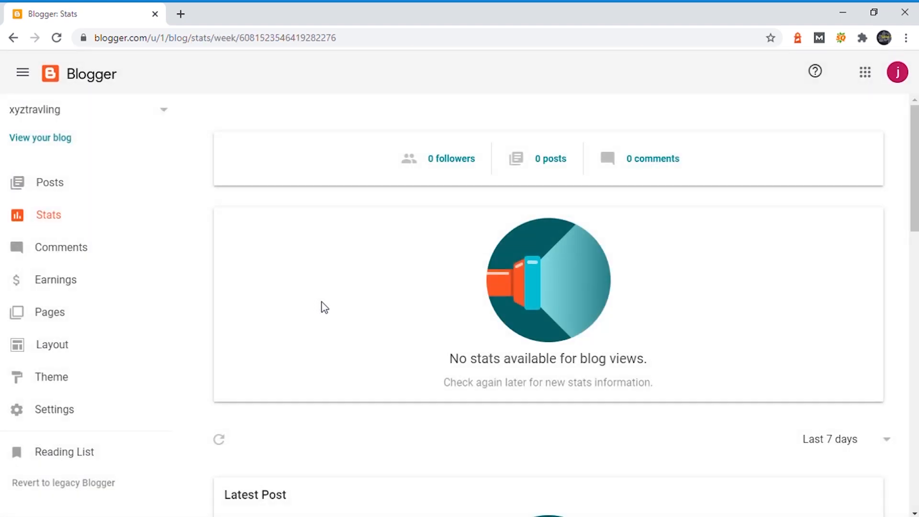
scroll(322, 309, "down", 4)
scroll(323, 310, "down", 4)
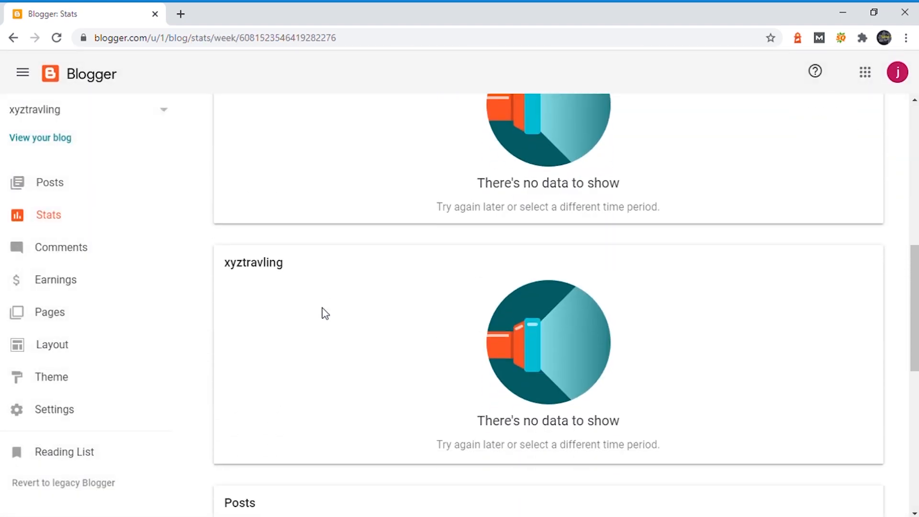
scroll(321, 312, "down", 1)
scroll(324, 315, "down", 1)
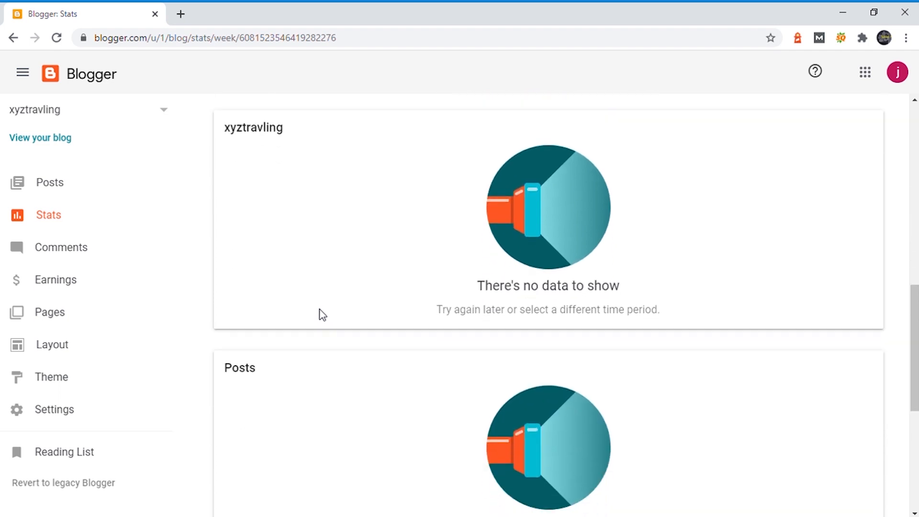
scroll(319, 315, "down", 1)
scroll(319, 314, "up", 5)
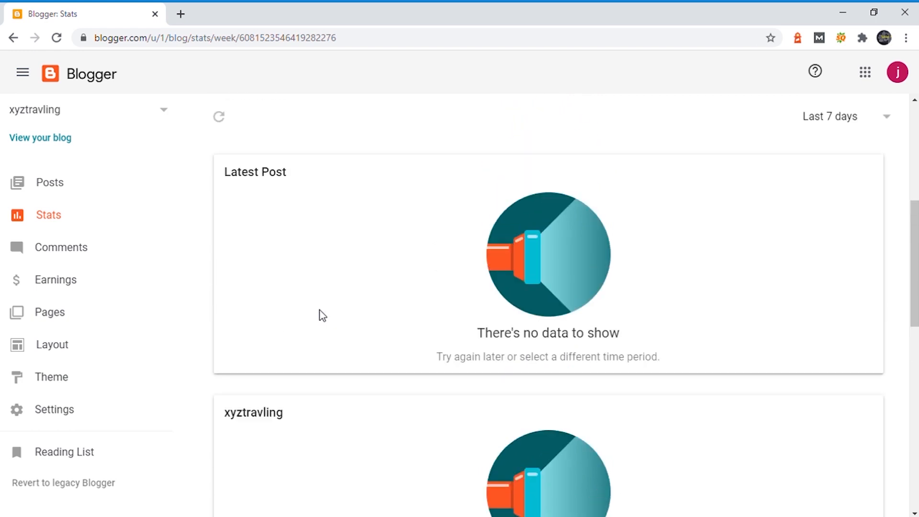
scroll(322, 316, "up", 5)
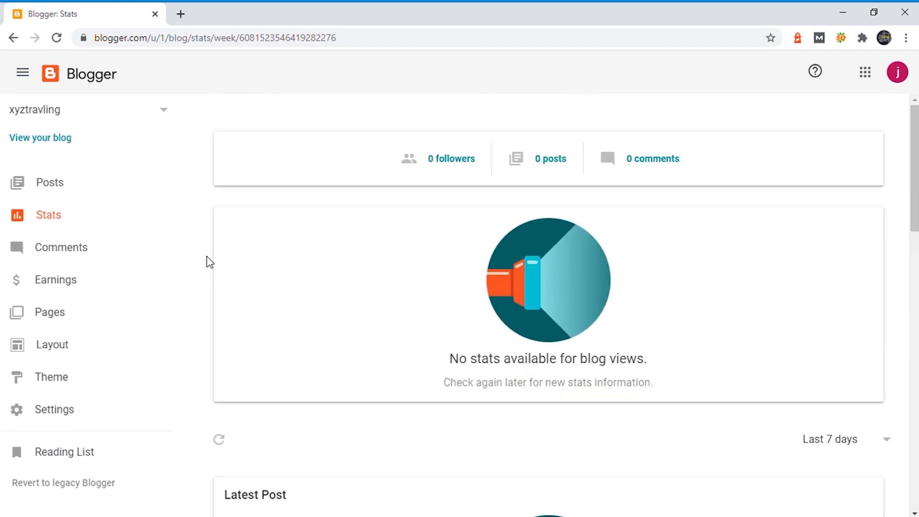
Step: View the blog's Comments, Earnings and Pages sections
left_click(90, 246)
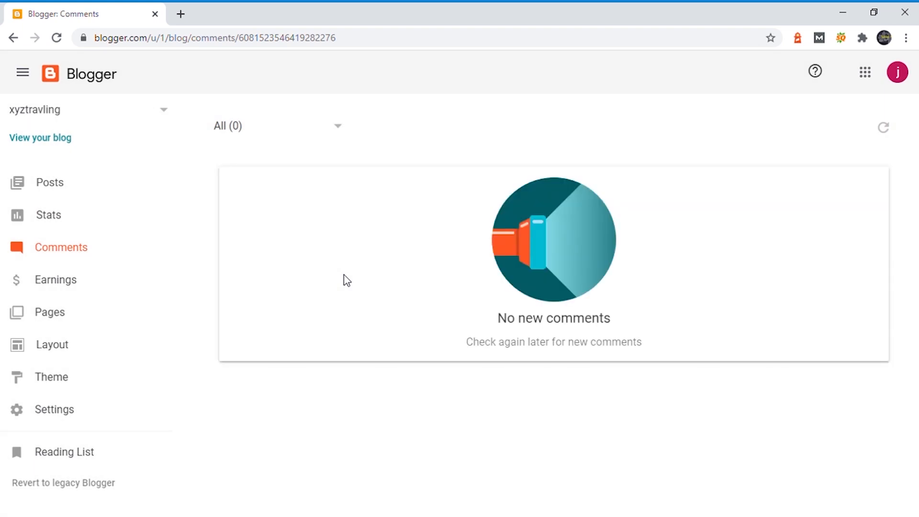
left_click(76, 280)
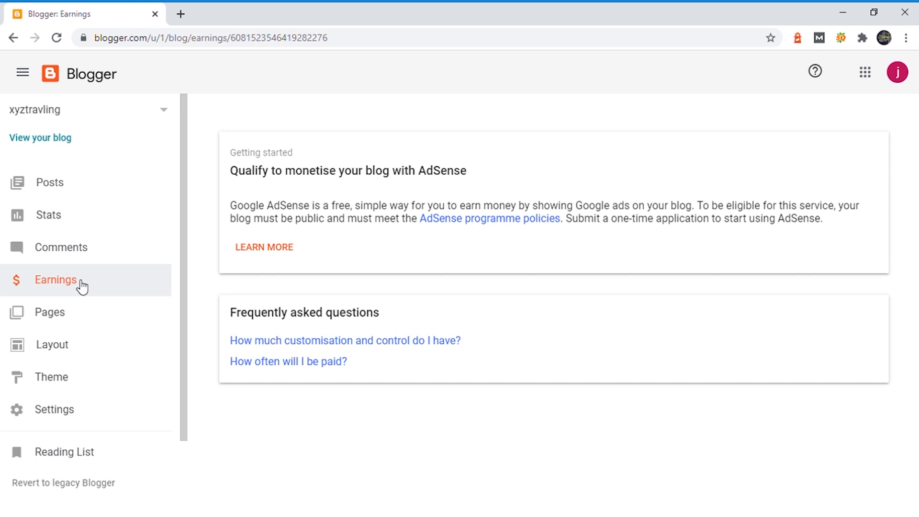
left_click(75, 316)
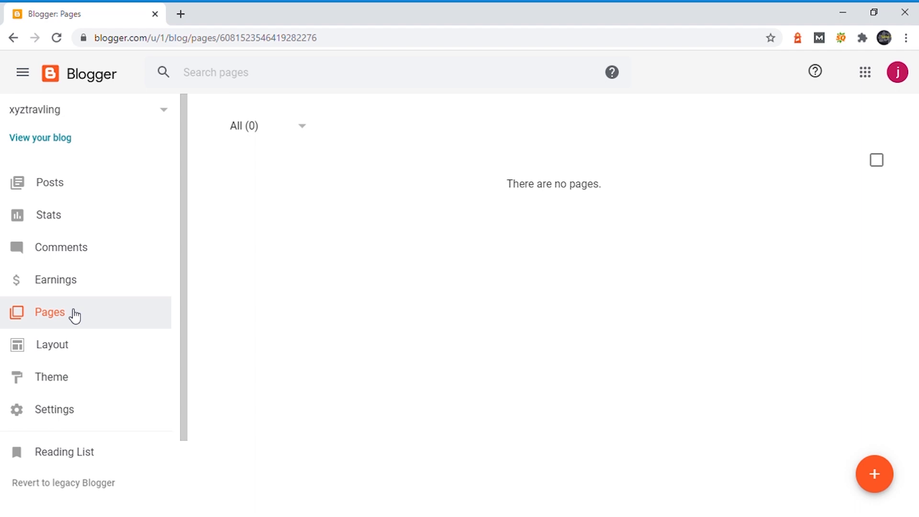
Step: Examine the blog's Layout page and the gadgets in its sidebar, header and page body sections
left_click(72, 343)
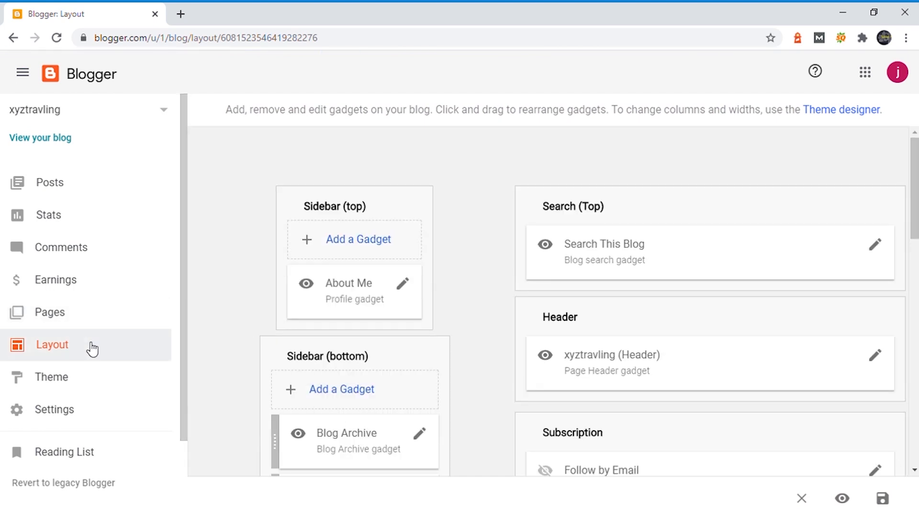
scroll(316, 343, "down", 1)
scroll(316, 343, "down", 12)
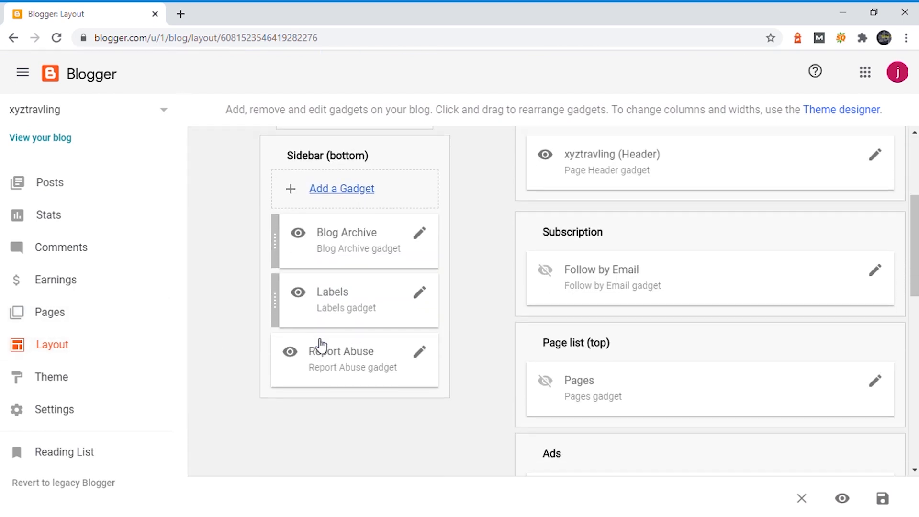
scroll(320, 345, "down", 1)
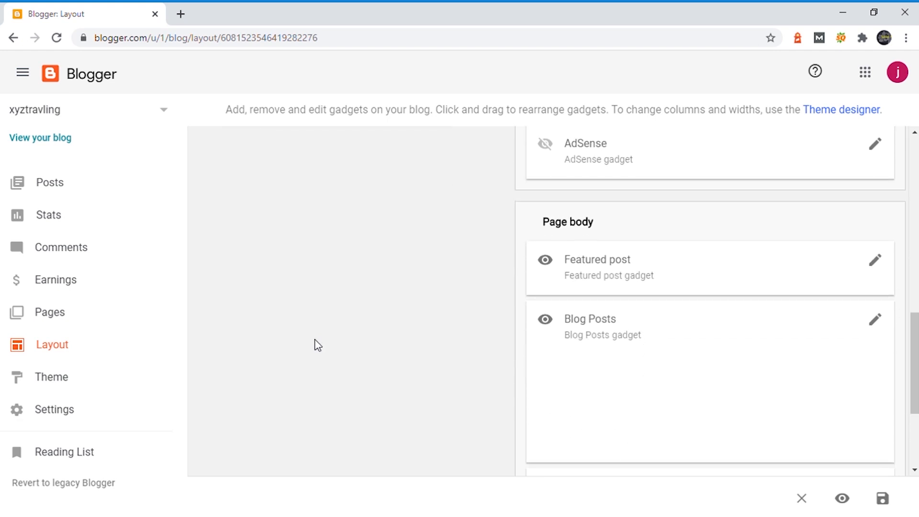
scroll(318, 345, "down", 4)
scroll(318, 345, "up", 6)
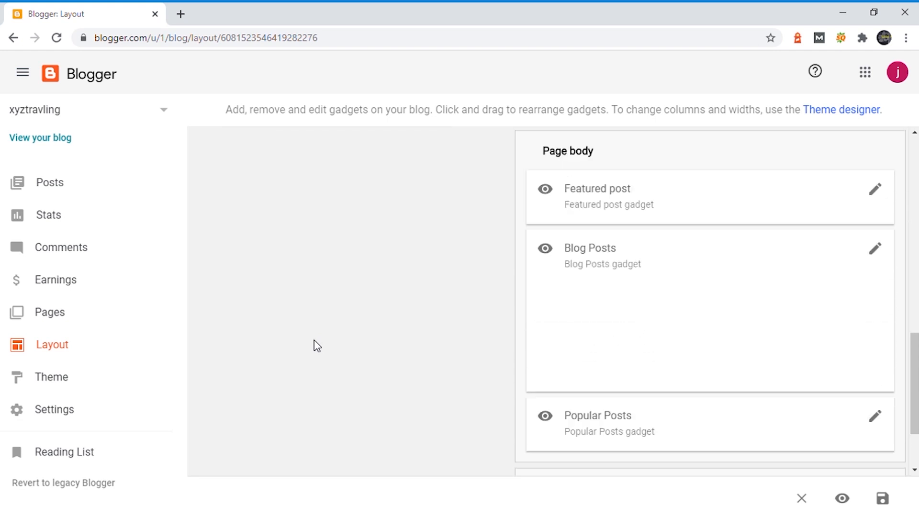
scroll(314, 340, "up", 10)
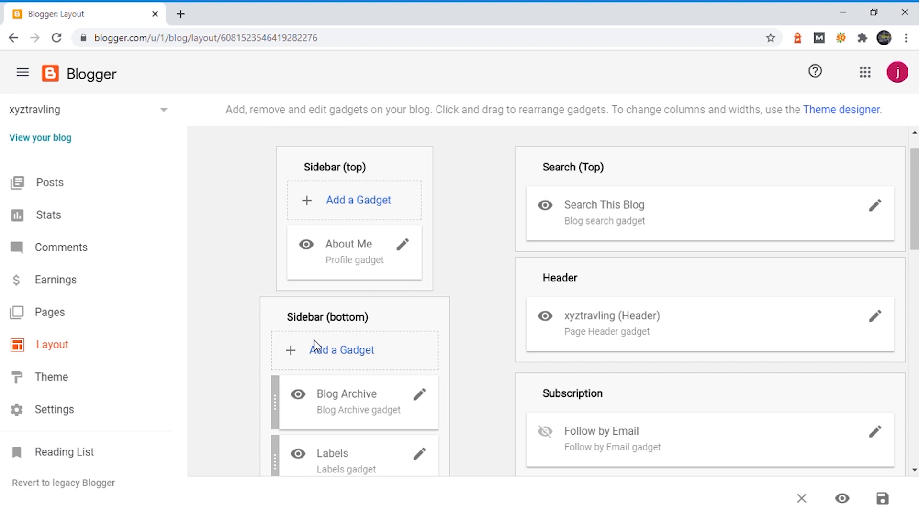
scroll(311, 339, "up", 1)
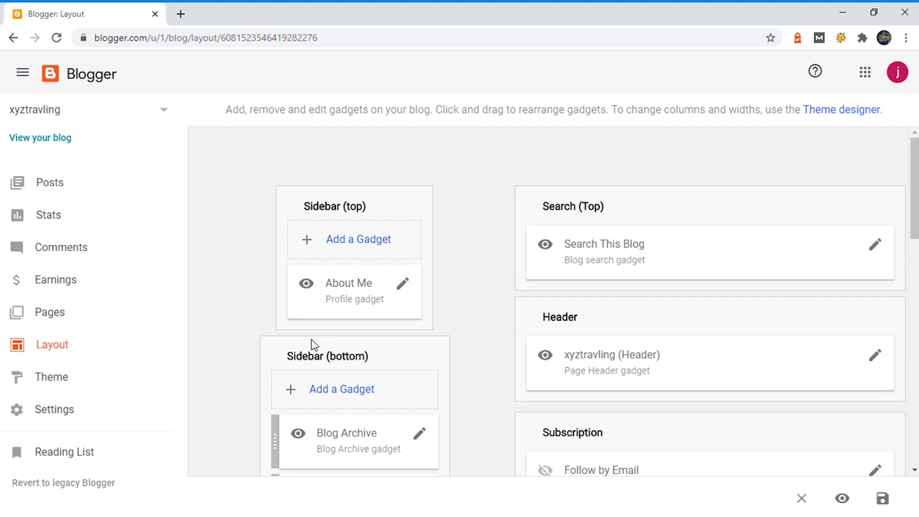
Step: Apply the Contempo Dark theme to the blog and preview it
left_click(98, 378)
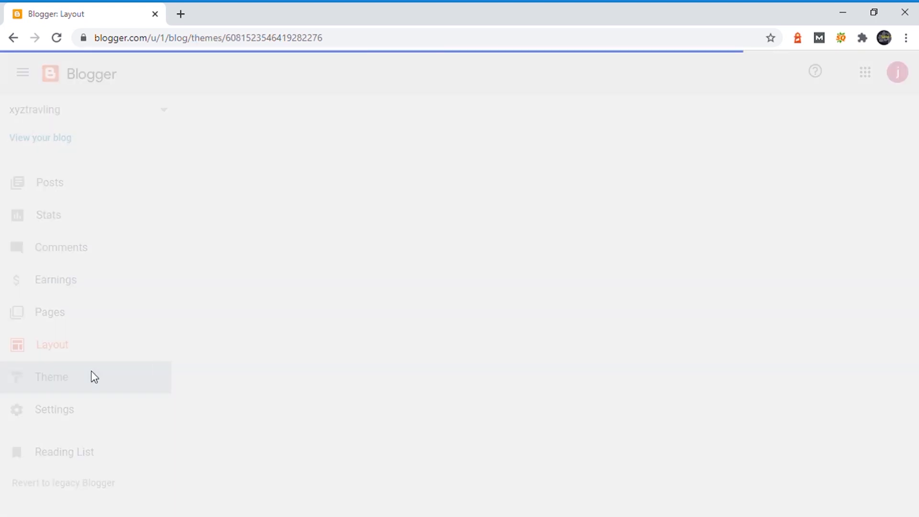
scroll(333, 350, "down", 2)
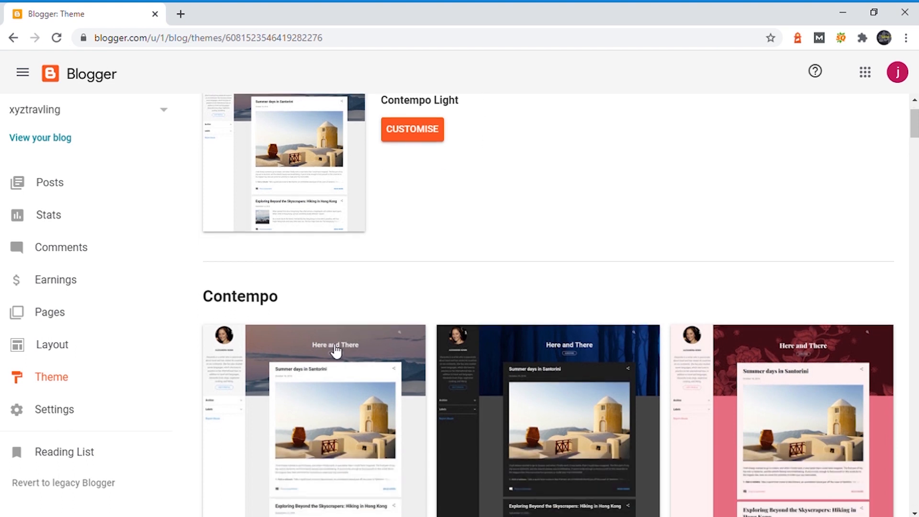
scroll(337, 352, "down", 2)
scroll(491, 359, "down", 2)
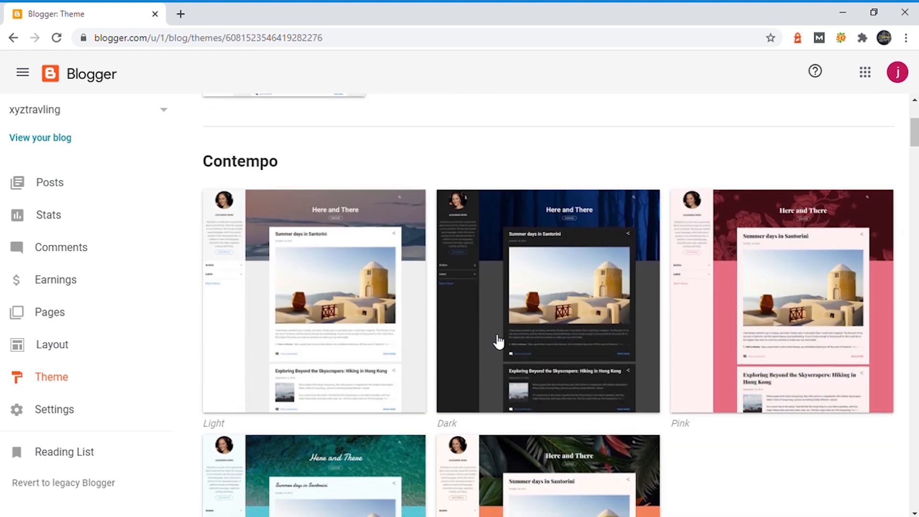
left_click(496, 335)
scroll(494, 338, "down", 2)
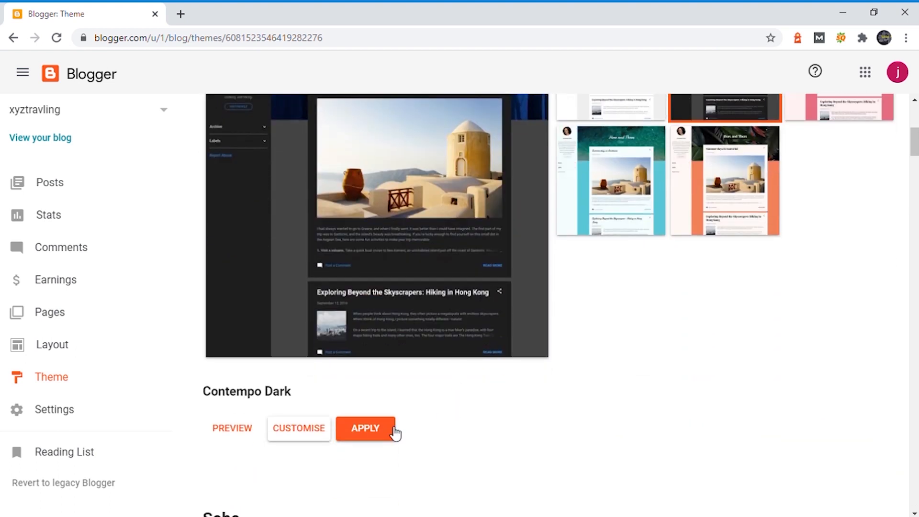
left_click(365, 431)
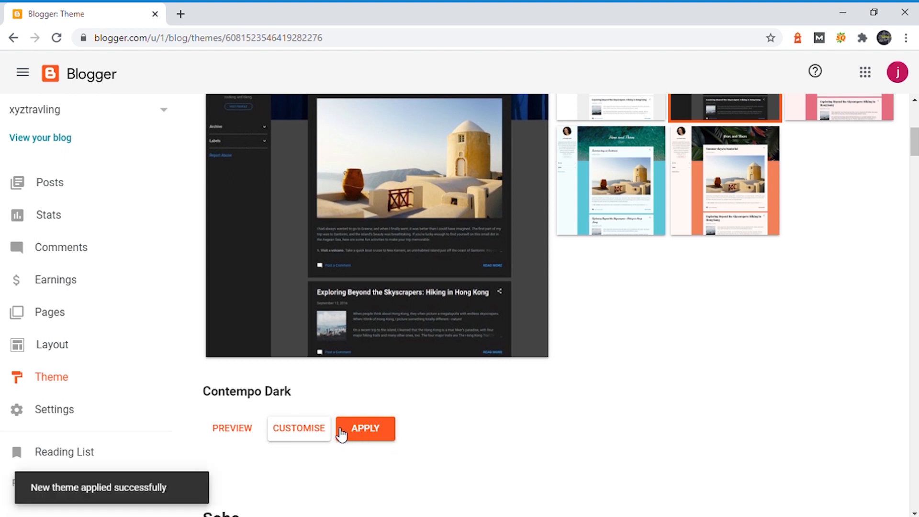
left_click(240, 434)
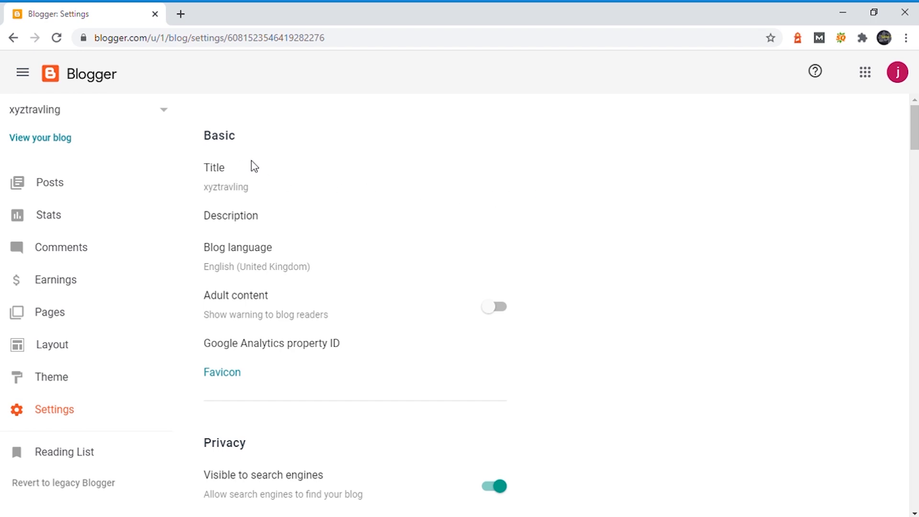
Step: View the blog's title entry in the basic settings and close it without saving
left_click(255, 178)
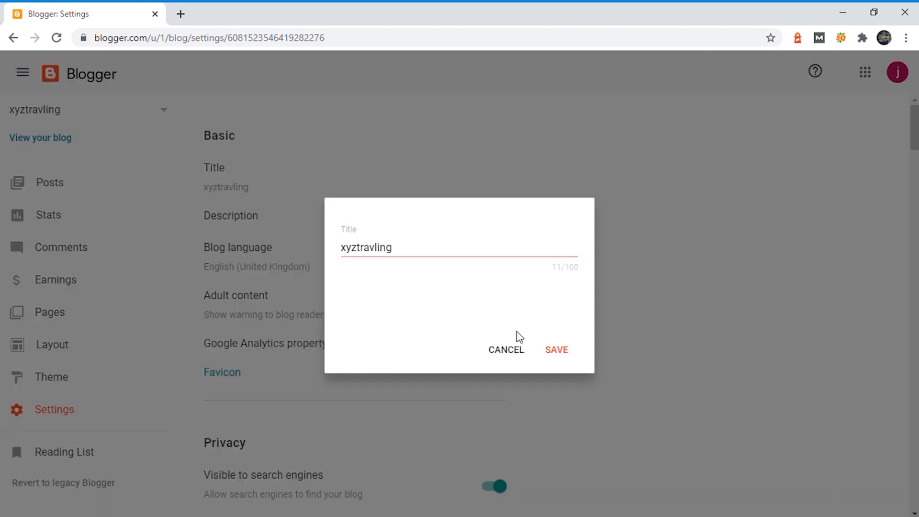
left_click(507, 353)
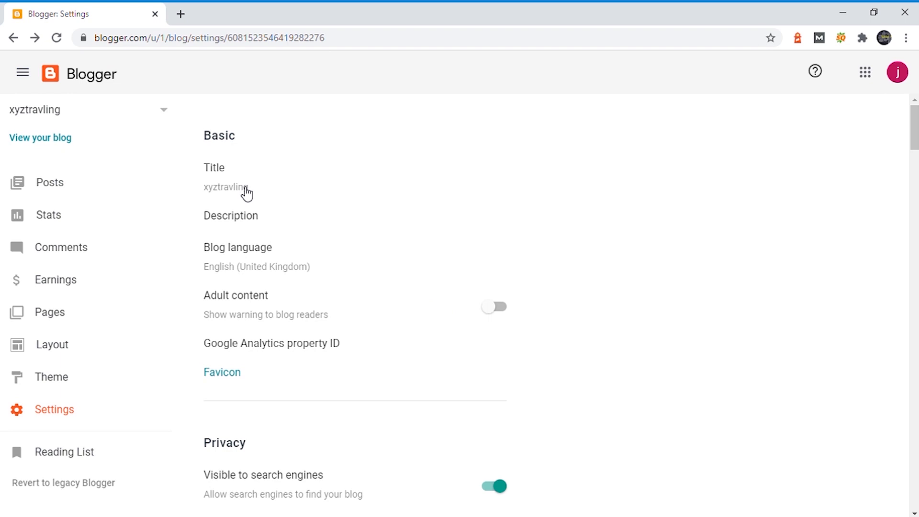
Step: View the blog's description entry and its language options, closing both without saving
scroll(248, 200, "down", 1)
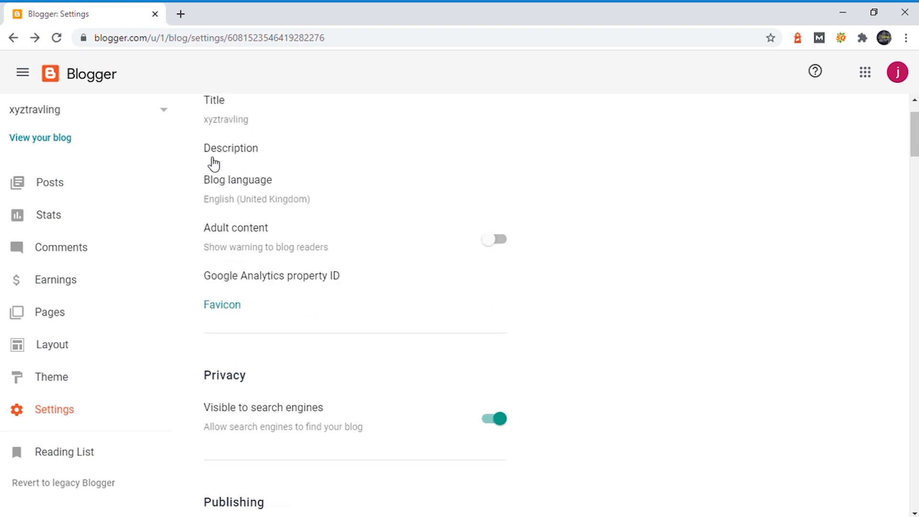
left_click(266, 152)
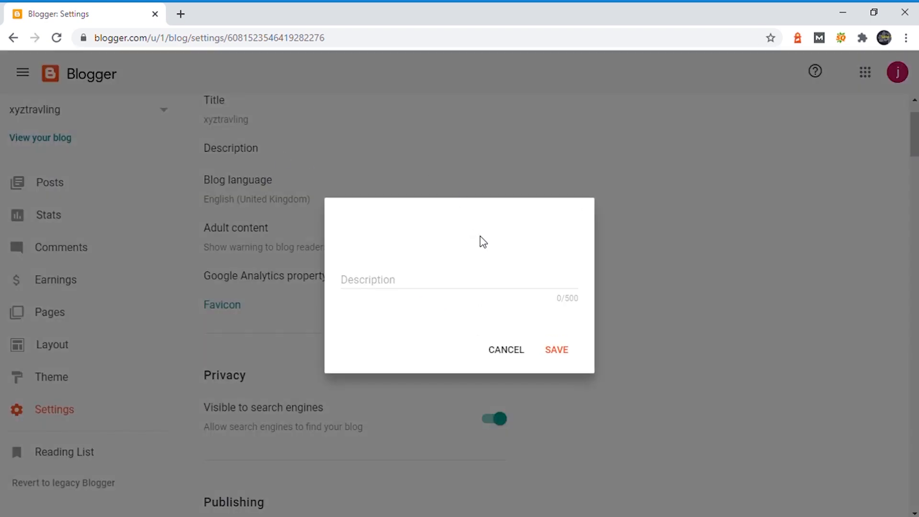
left_click(513, 362)
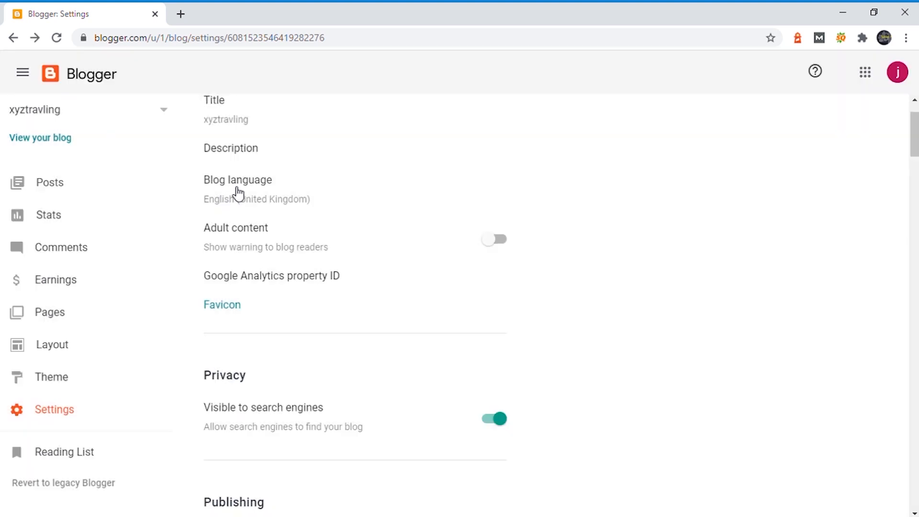
left_click(297, 196)
scroll(375, 232, "down", 3)
scroll(375, 233, "down", 3)
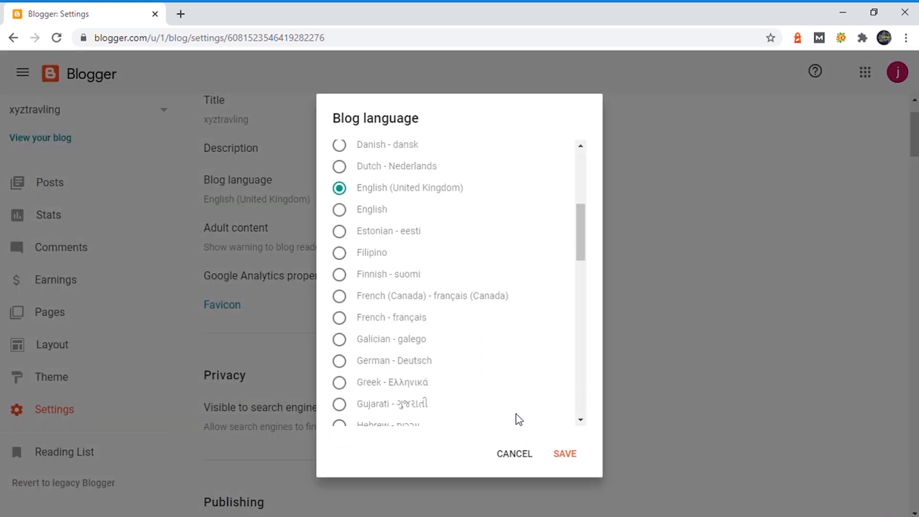
left_click(521, 454)
Step: Turn the adult content warning on and back off
scroll(243, 220, "down", 1)
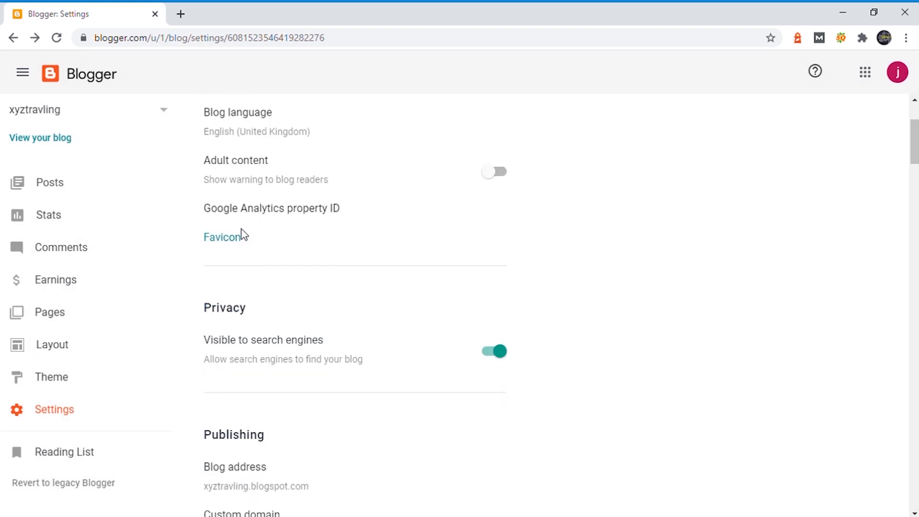
left_click(501, 176)
left_click(495, 173)
Step: Review the privacy and publishing settings, viewing the blog address and custom domain entries without saving
scroll(297, 256, "down", 1)
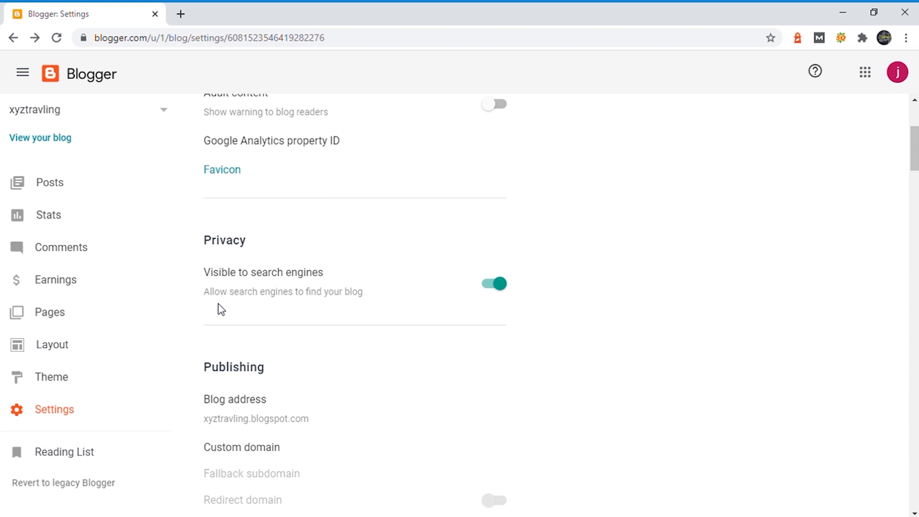
scroll(225, 310, "down", 3)
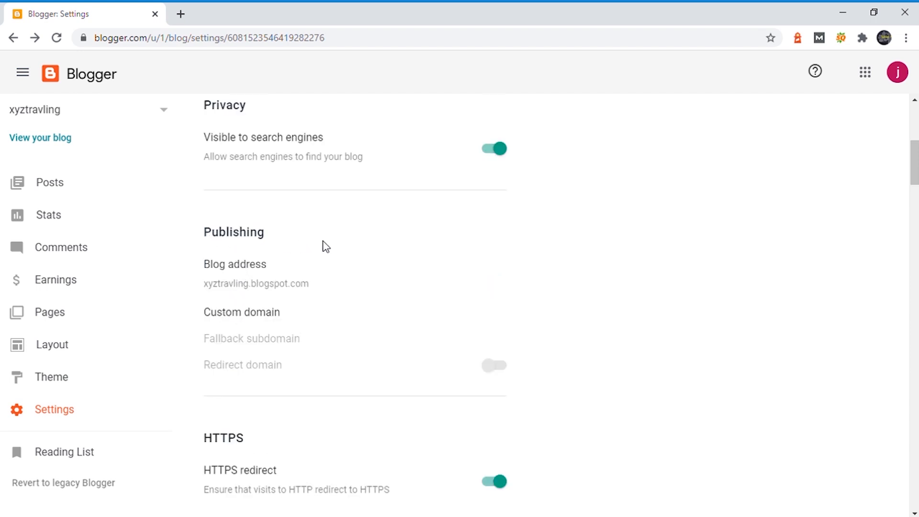
scroll(288, 281, "down", 2)
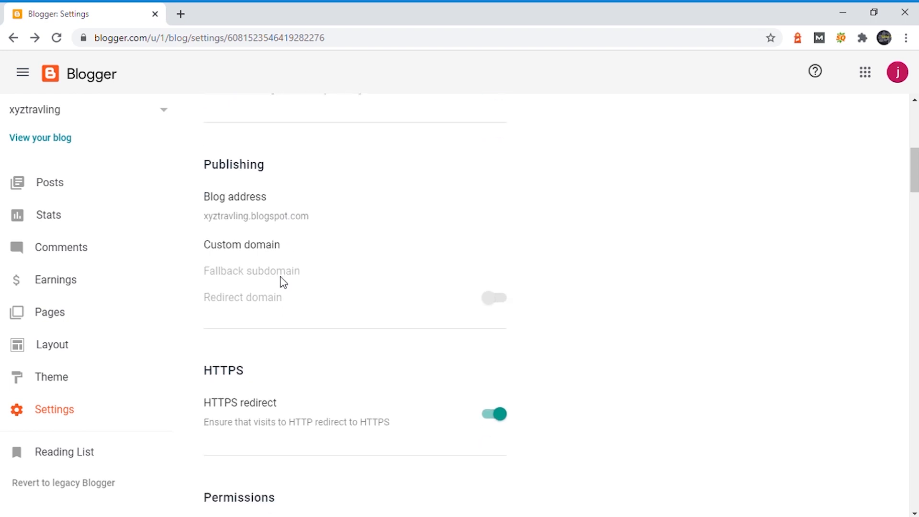
left_click(260, 227)
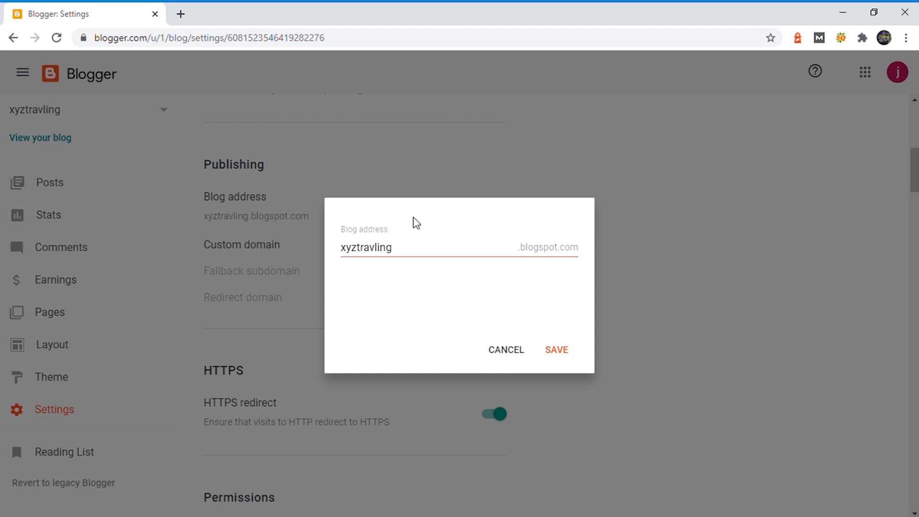
left_click(506, 351)
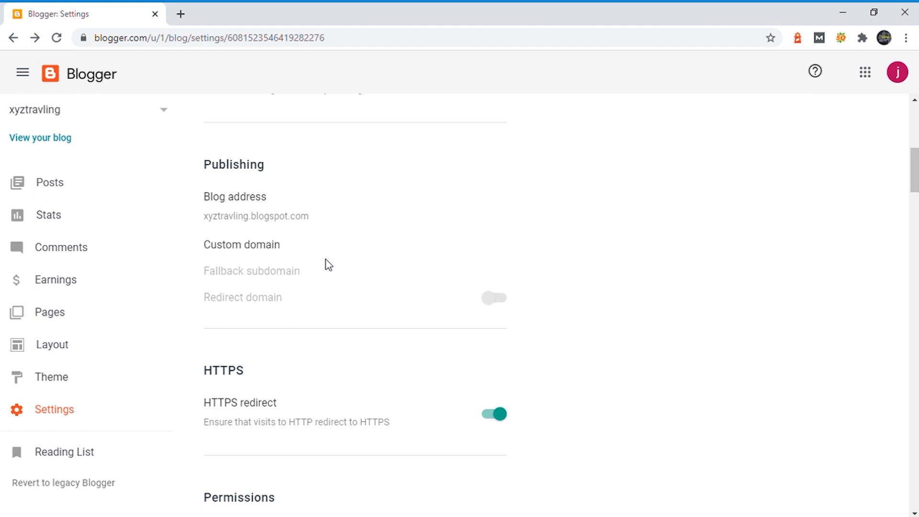
left_click(257, 250)
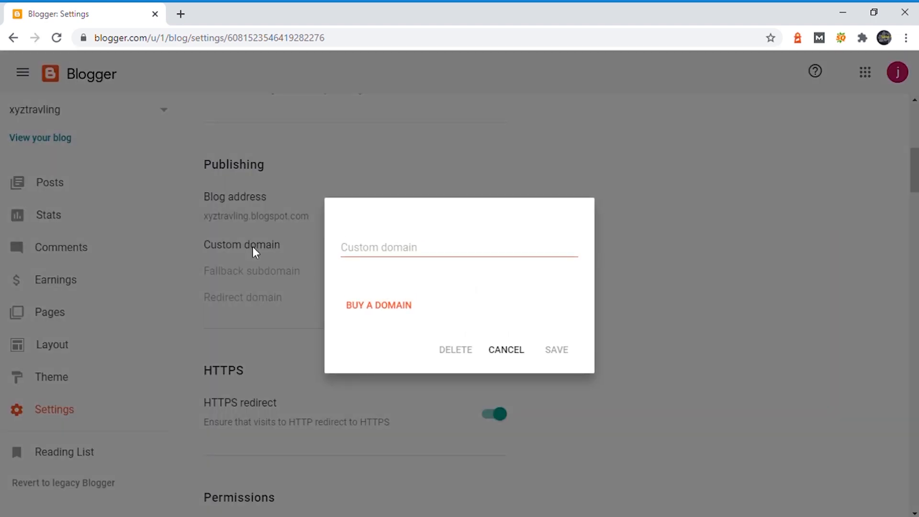
left_click(507, 350)
Step: Review the HTTPS and permissions settings, viewing the blog admins and authors list and the author invitation form without sending anything
scroll(226, 246, "down", 3)
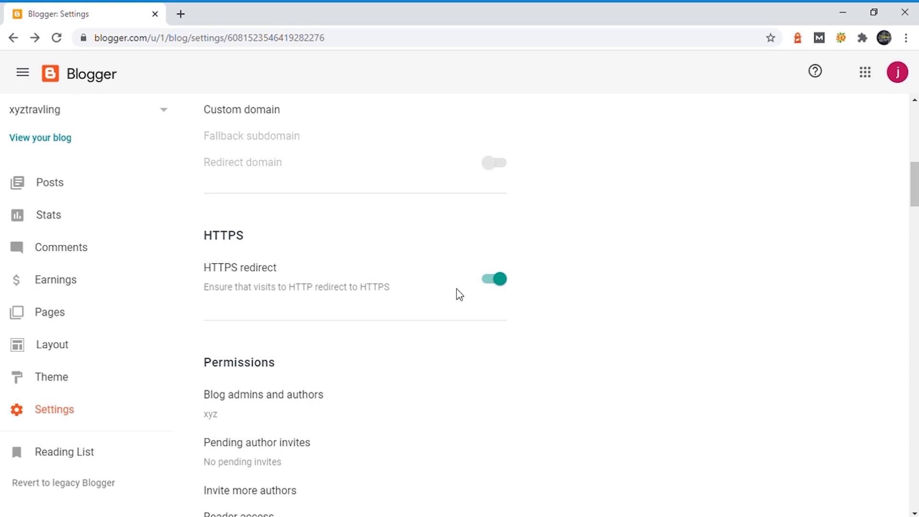
scroll(459, 294, "down", 3)
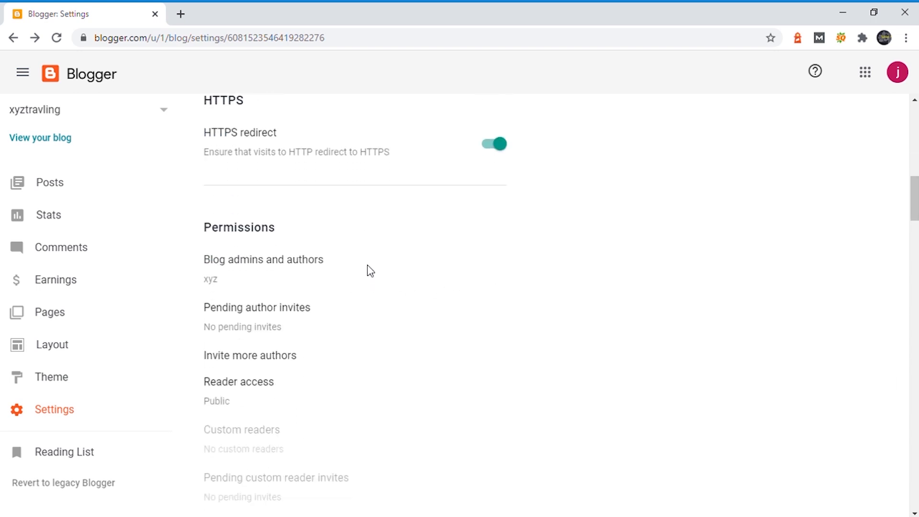
left_click(256, 264)
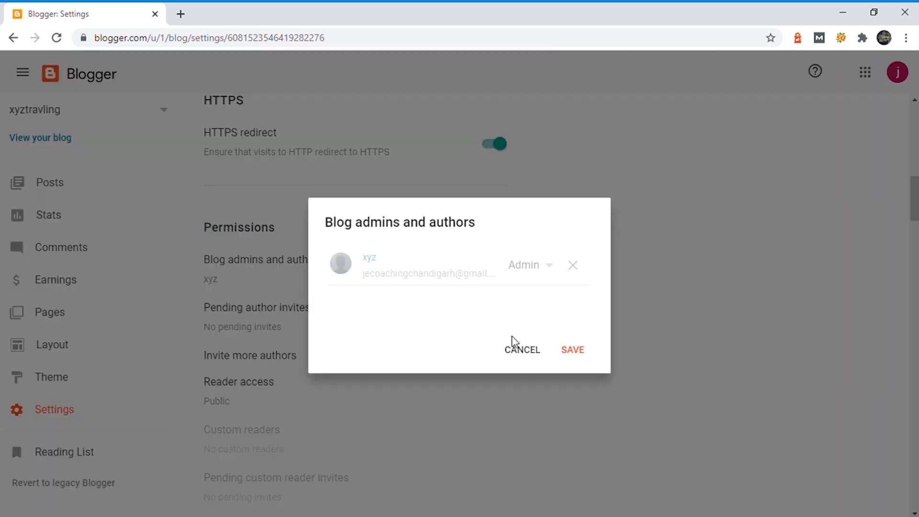
left_click(526, 352)
scroll(251, 289, "down", 1)
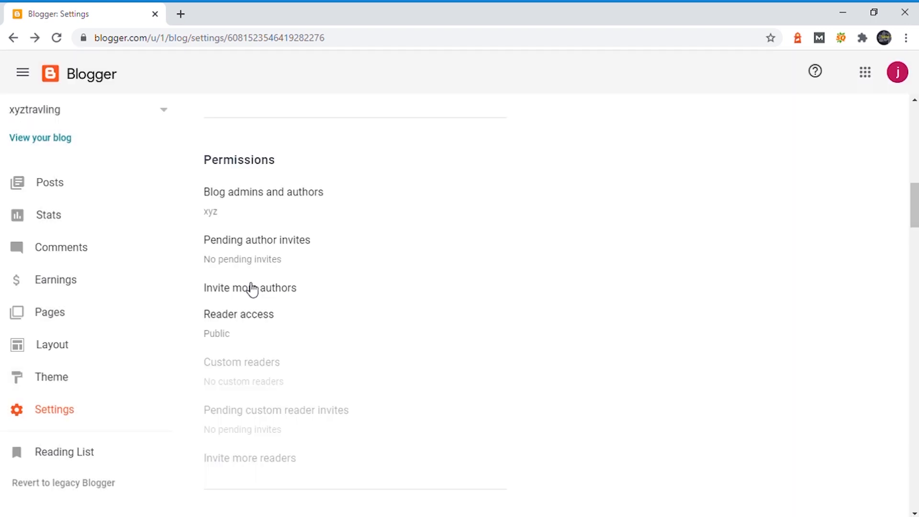
left_click(251, 288)
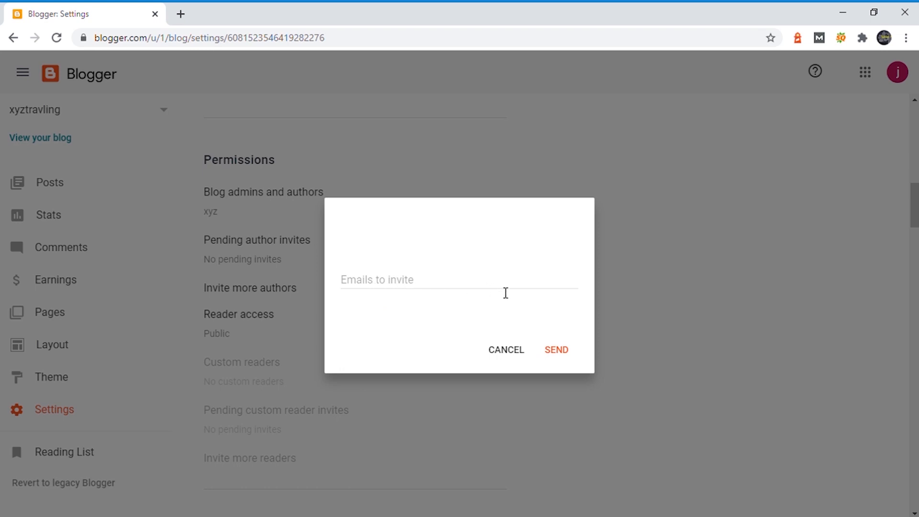
left_click(519, 352)
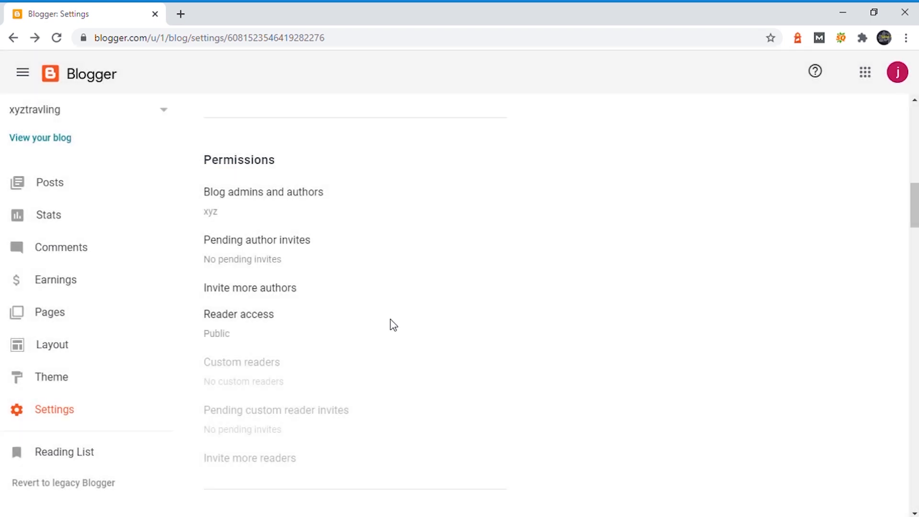
Step: Review the reader access, posts and comments settings, viewing the comment location options without saving
scroll(393, 325, "down", 3)
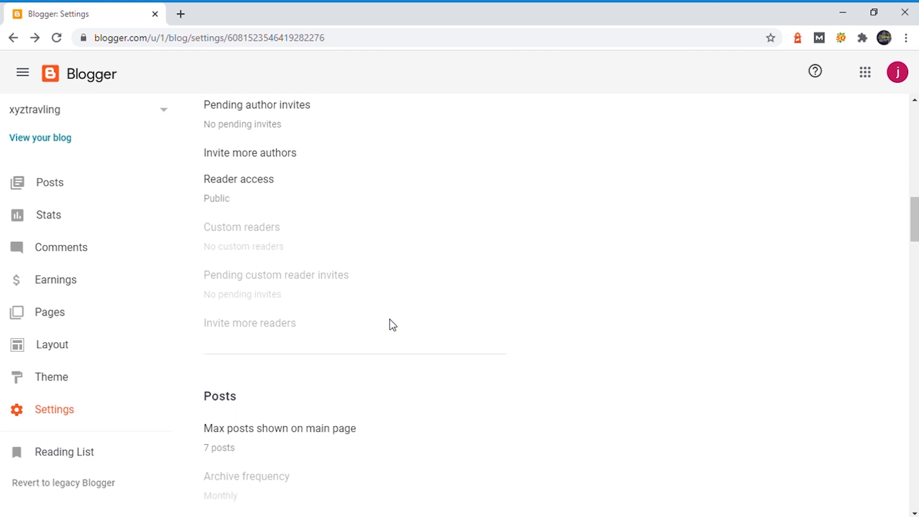
scroll(393, 325, "down", 2)
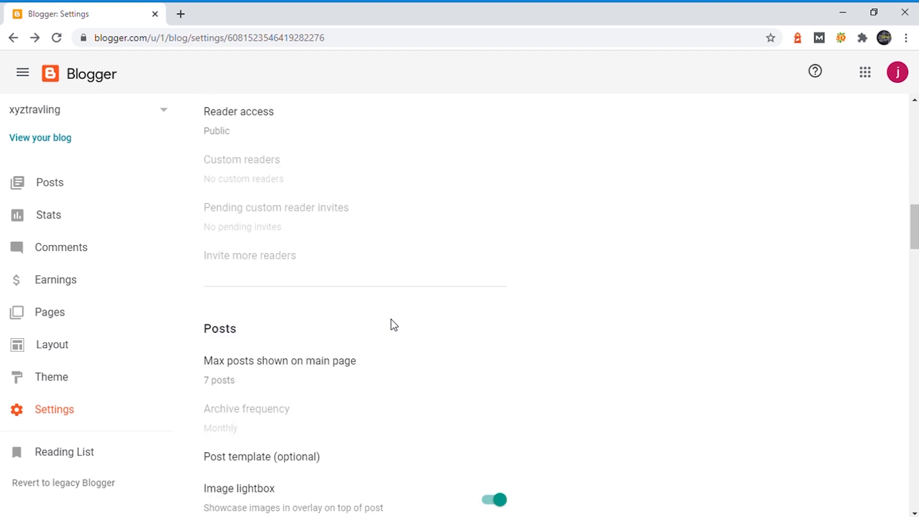
scroll(393, 325, "down", 2)
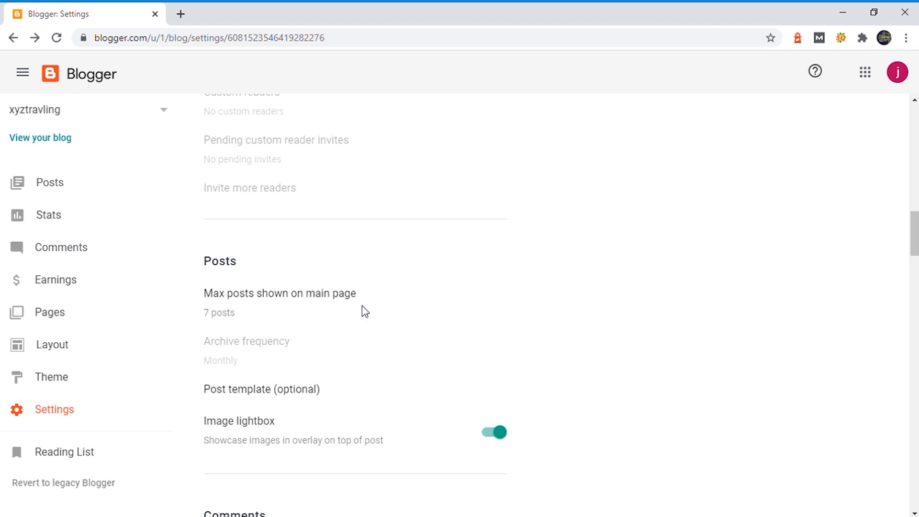
scroll(365, 311, "down", 5)
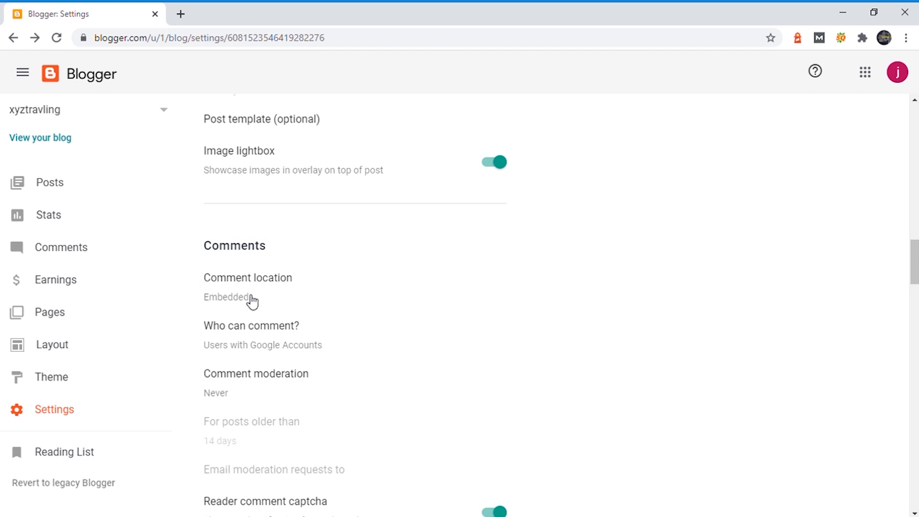
left_click(267, 287)
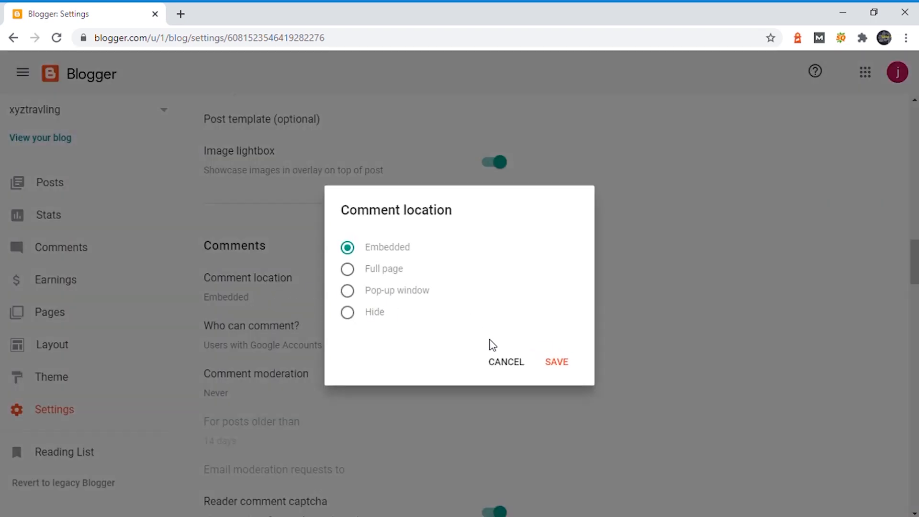
left_click(506, 370)
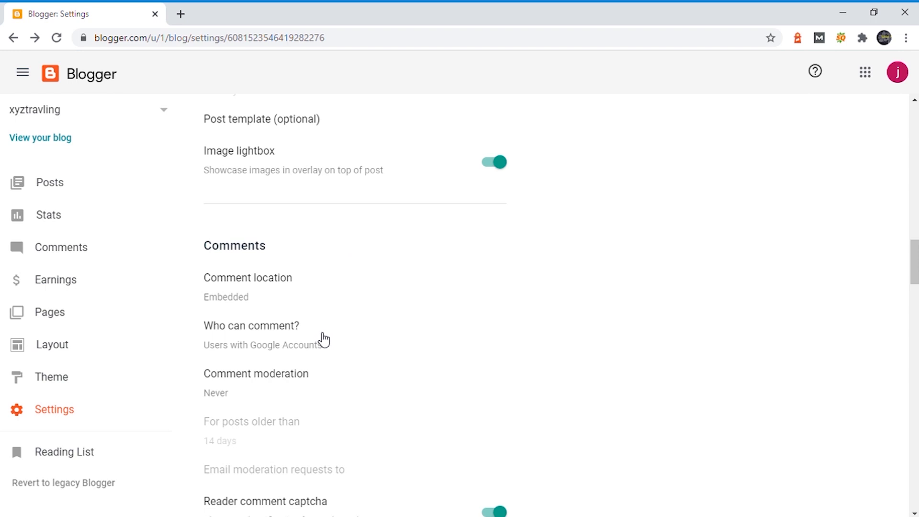
scroll(319, 338, "down", 1)
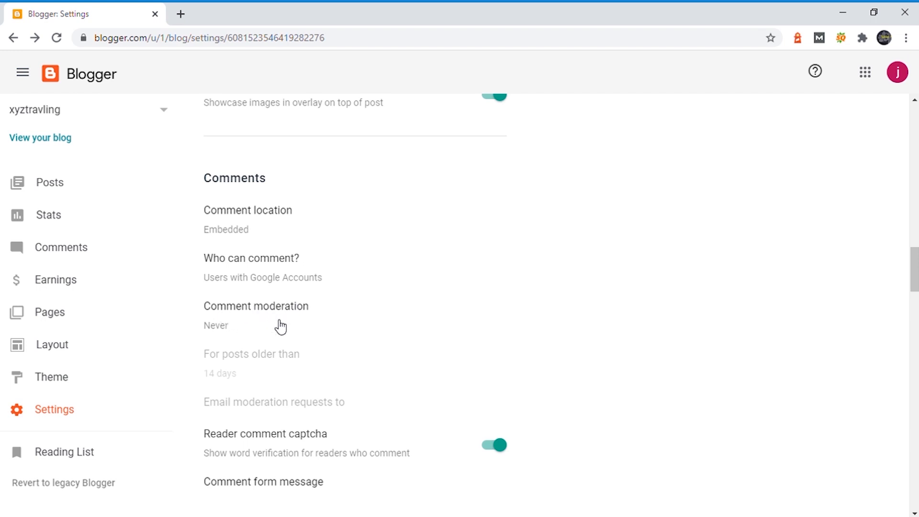
scroll(281, 327, "down", 1)
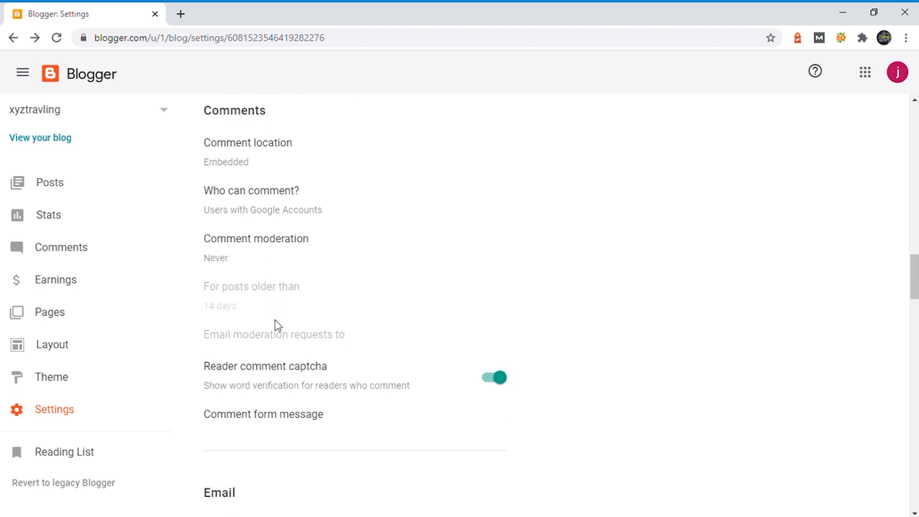
scroll(278, 325, "down", 2)
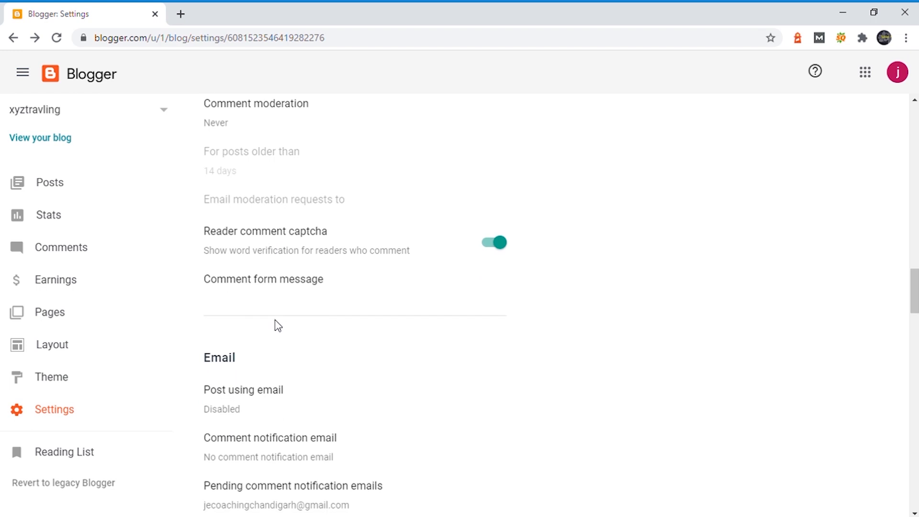
Step: Review the email settings and view the options for posting using email without saving
scroll(285, 302, "down", 3)
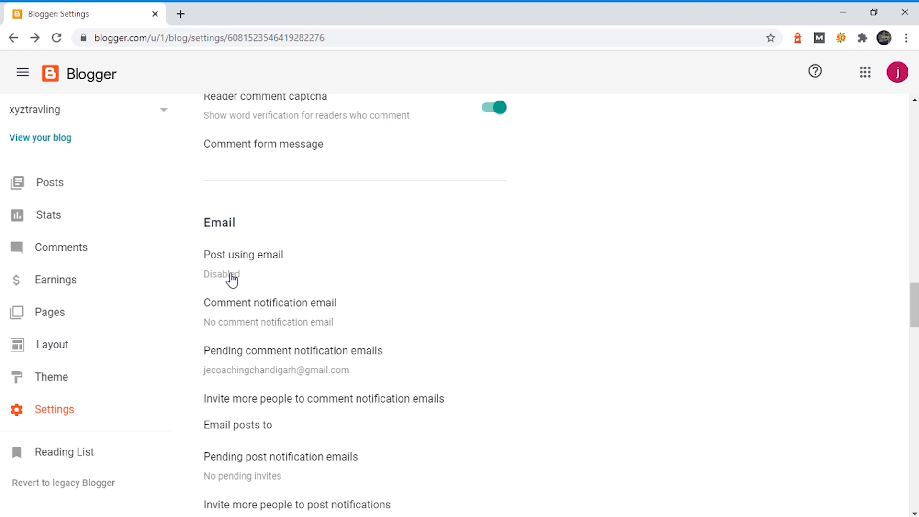
scroll(278, 290, "down", 2)
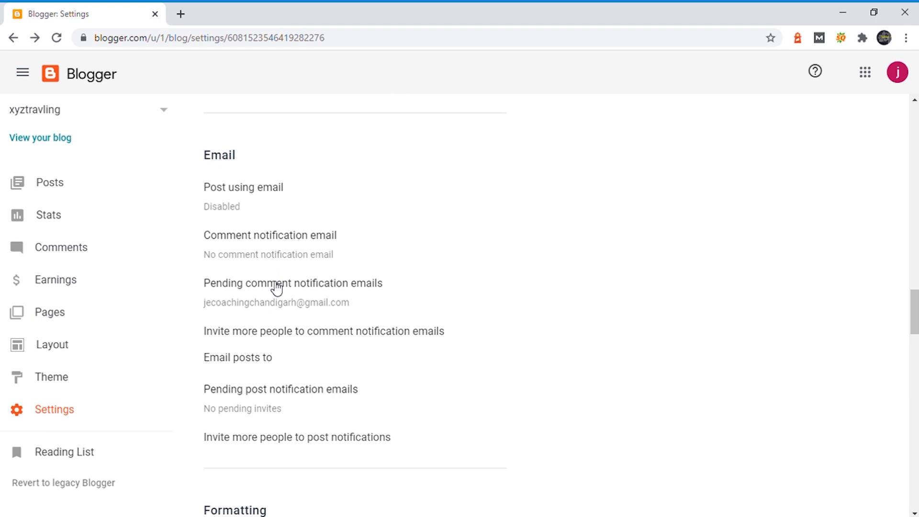
left_click(226, 216)
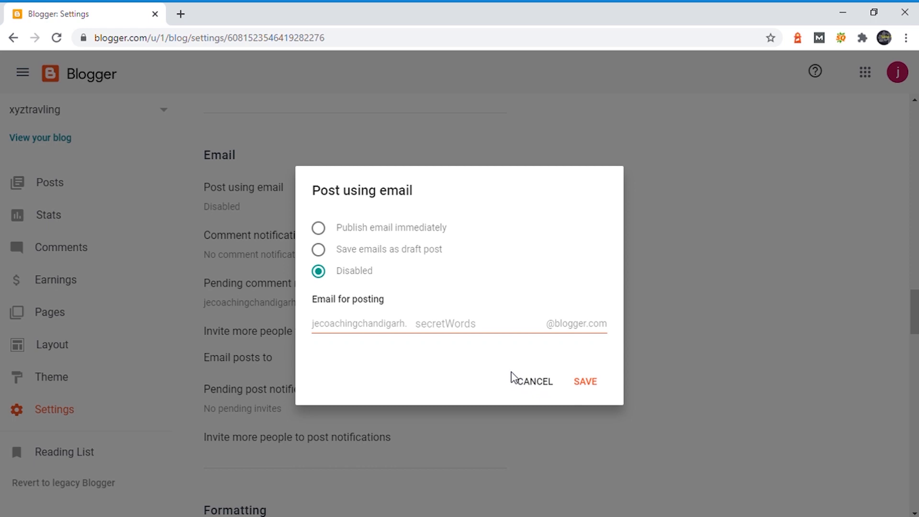
left_click(534, 383)
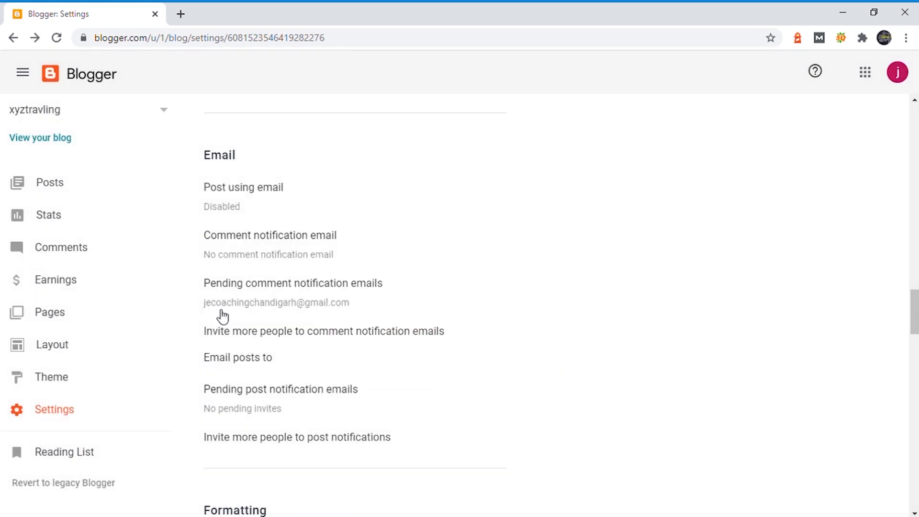
Step: Enable the search description under the meta tags settings and view its text entry without saving any text
scroll(254, 332, "down", 4)
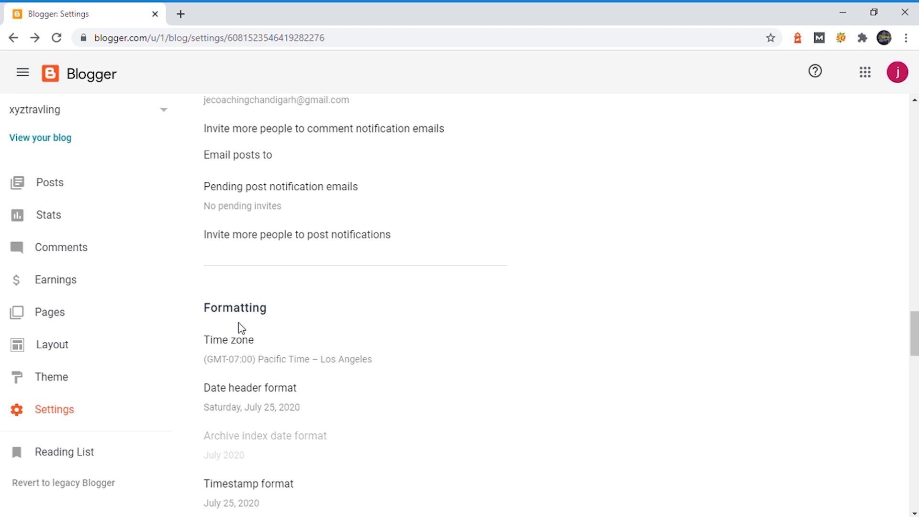
scroll(242, 328, "down", 7)
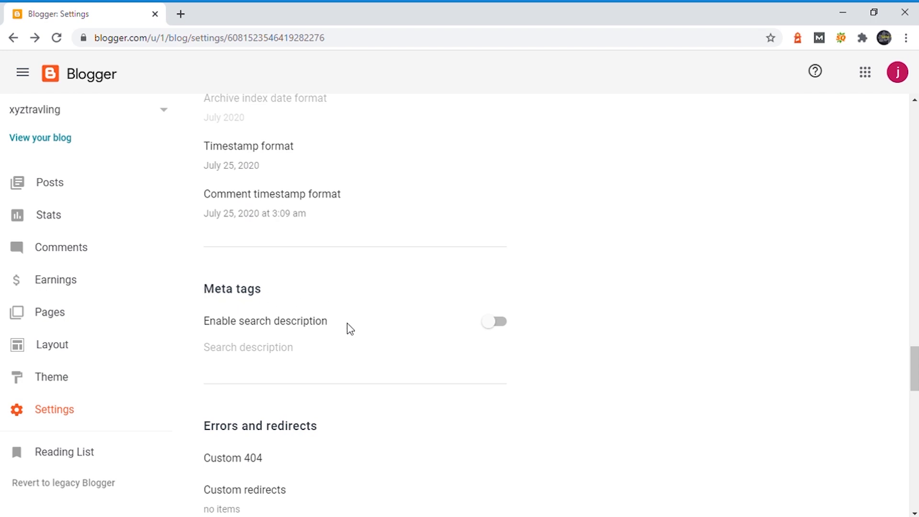
left_click(493, 327)
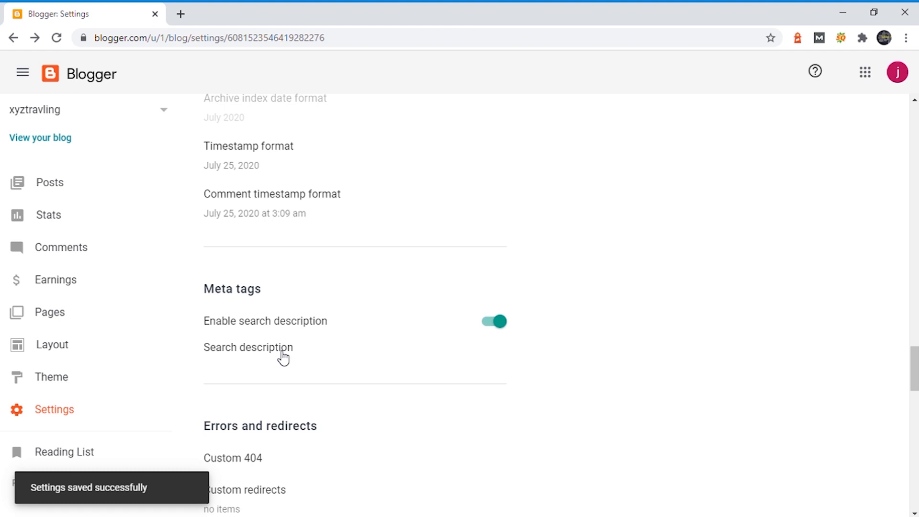
left_click(283, 358)
left_click(508, 363)
Step: View the custom 404 message entry under the errors and redirects settings without saving any text
scroll(374, 388, "down", 4)
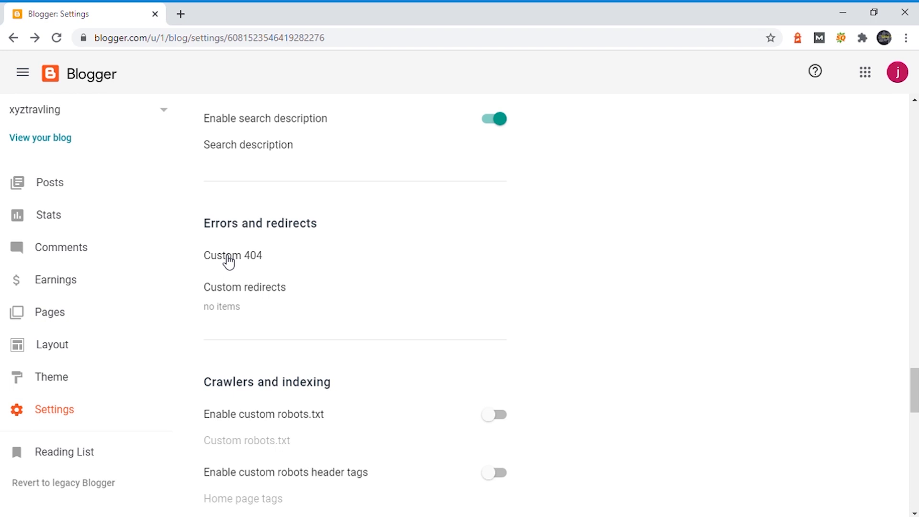
left_click(227, 259)
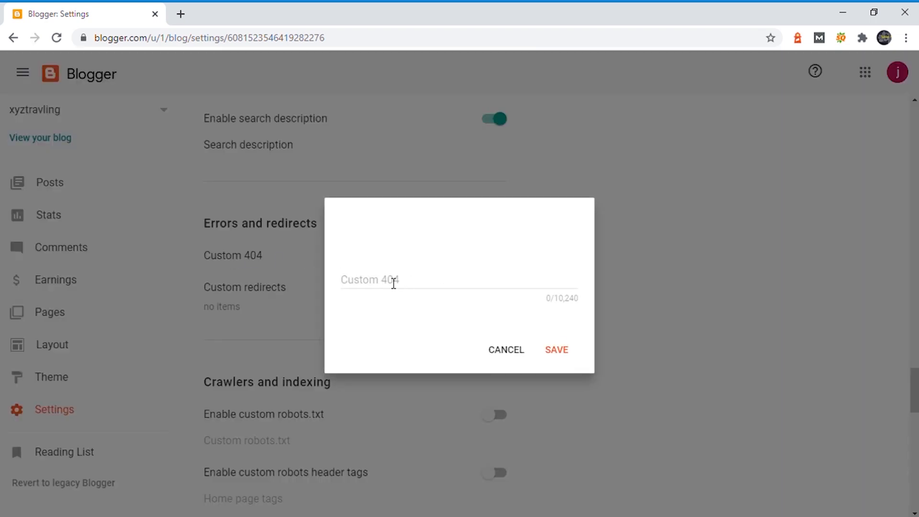
left_click(517, 354)
Step: Enable custom robots.txt under the crawlers and indexing settings and view its text entry without saving any text
scroll(300, 315, "down", 2)
scroll(240, 322, "down", 2)
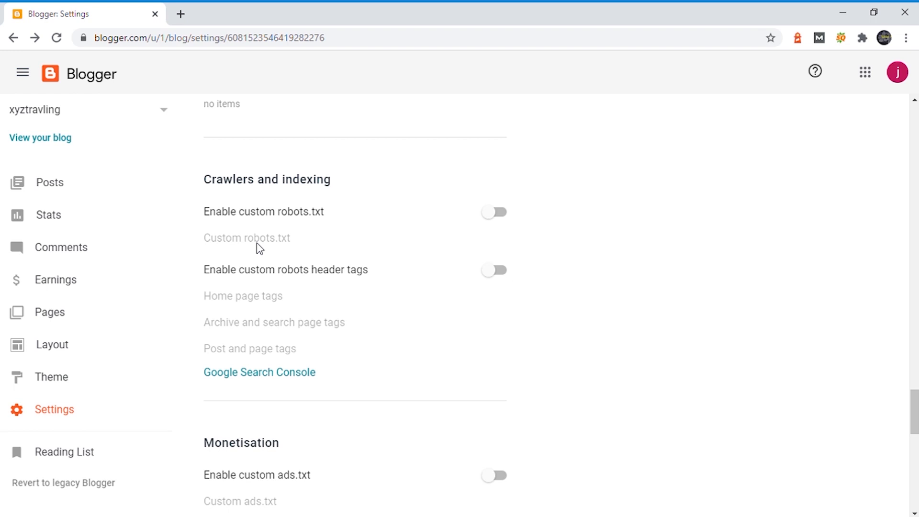
left_click(498, 213)
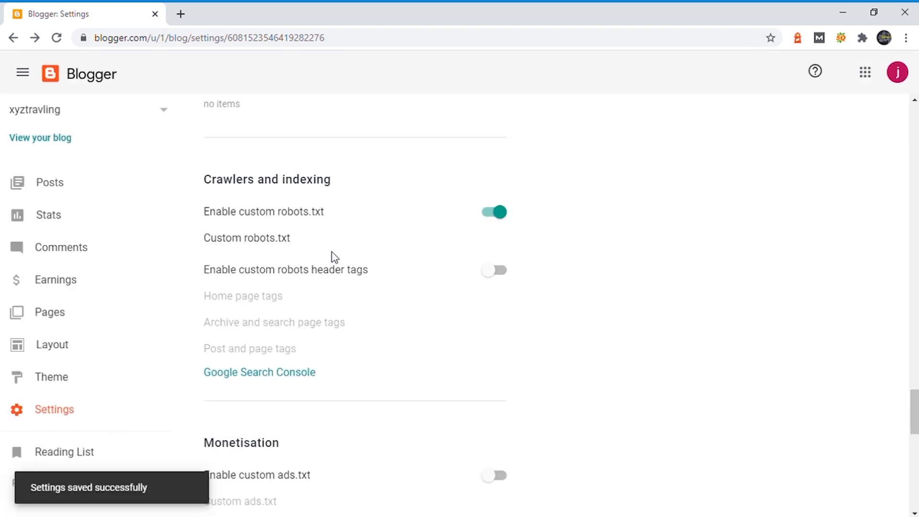
left_click(262, 243)
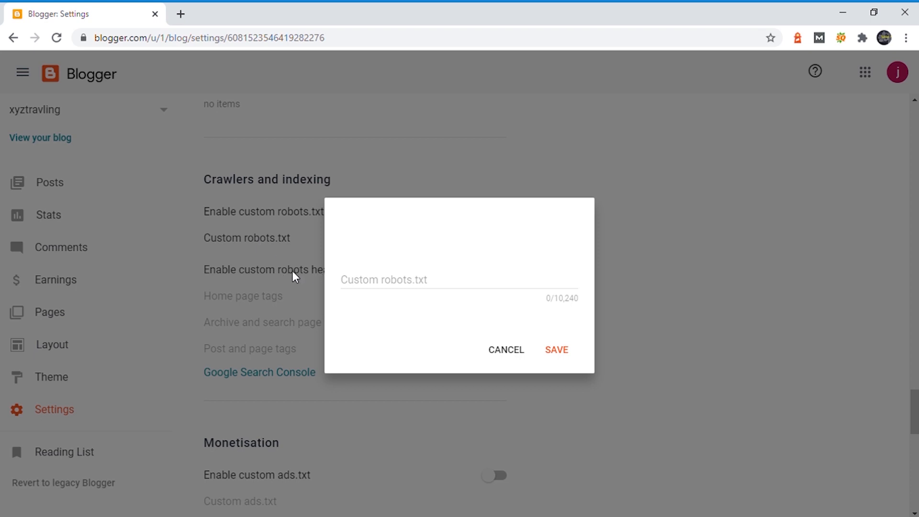
left_click(517, 349)
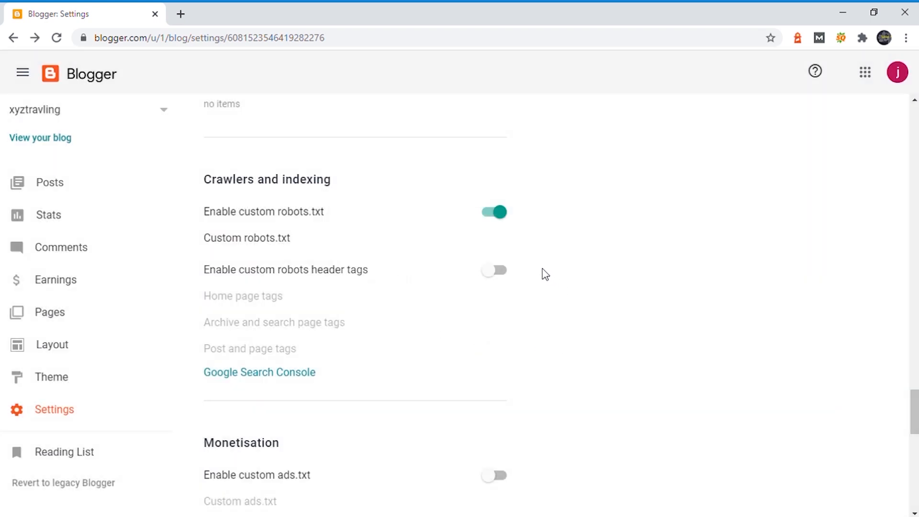
Step: Enable custom robots header tags and save the home page tags with all and noodp turned on
left_click(504, 278)
left_click(243, 296)
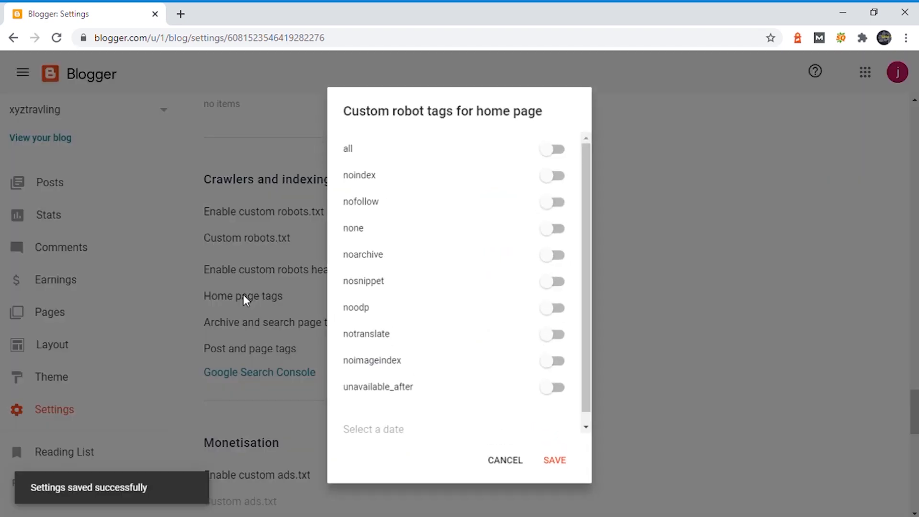
left_click(559, 153)
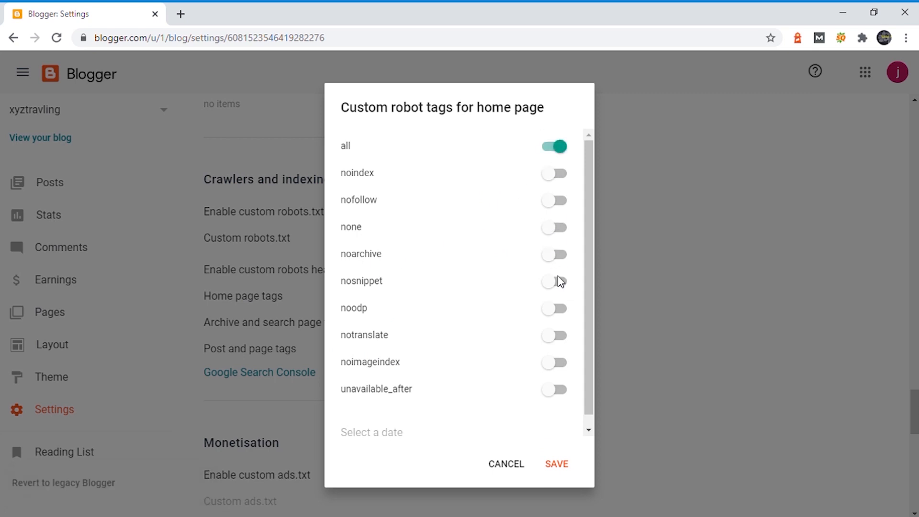
left_click(565, 310)
left_click(565, 463)
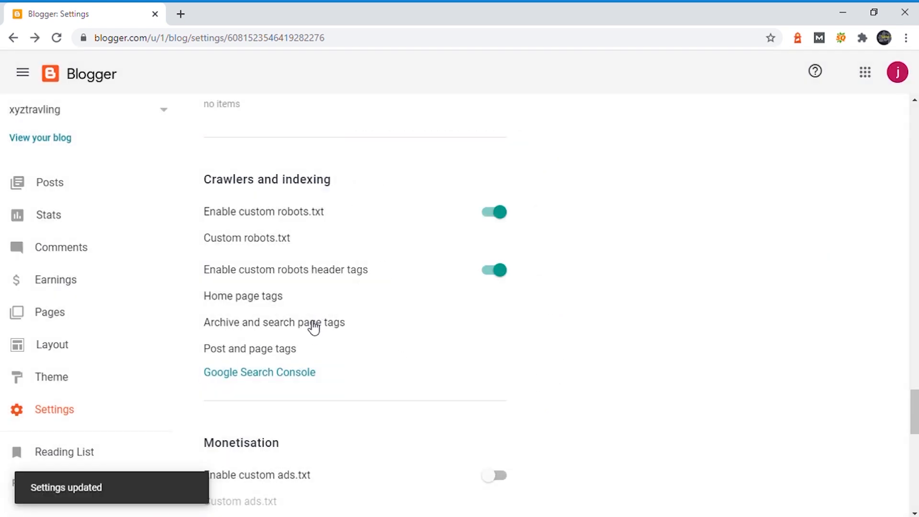
Step: Turn on noindex and noodp in the custom robot tags for archive and search pages and save them
left_click(314, 329)
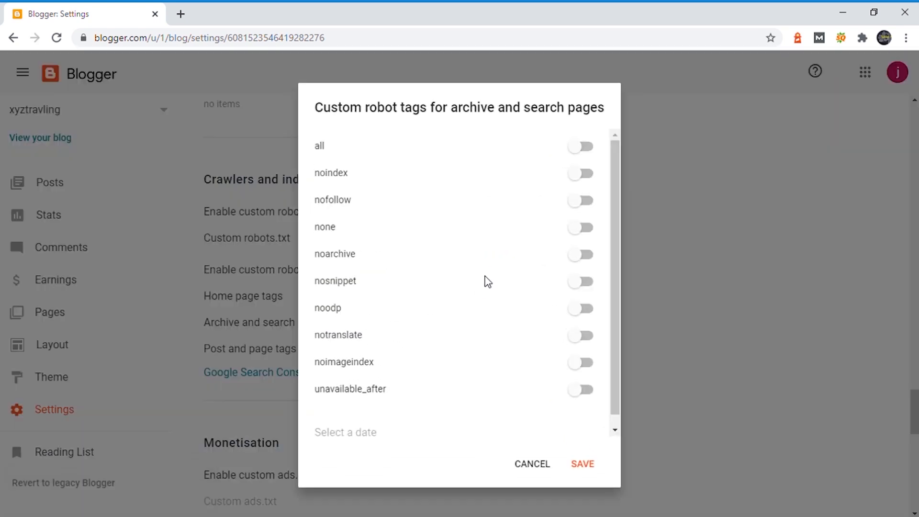
left_click(583, 178)
left_click(593, 312)
left_click(592, 465)
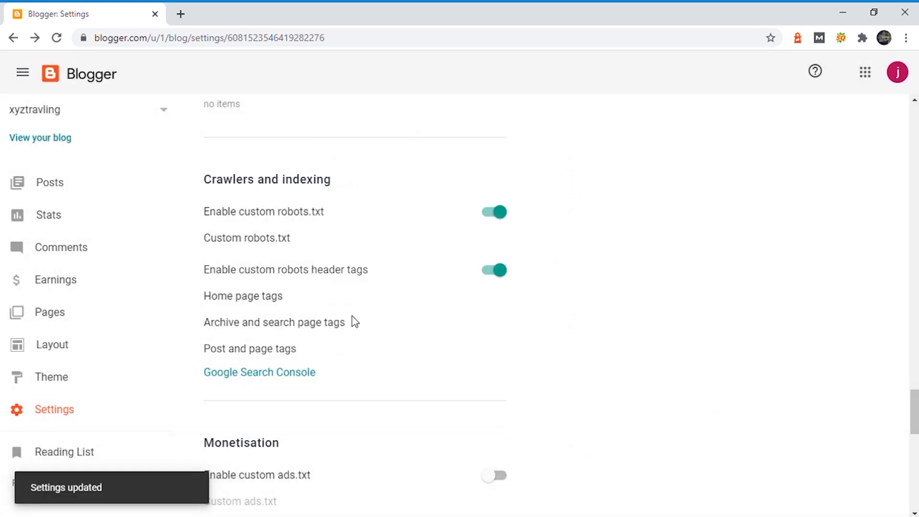
Step: Turn on all and noodp in the custom robot tags for posts and pages and save them
scroll(335, 312, "down", 1)
left_click(259, 283)
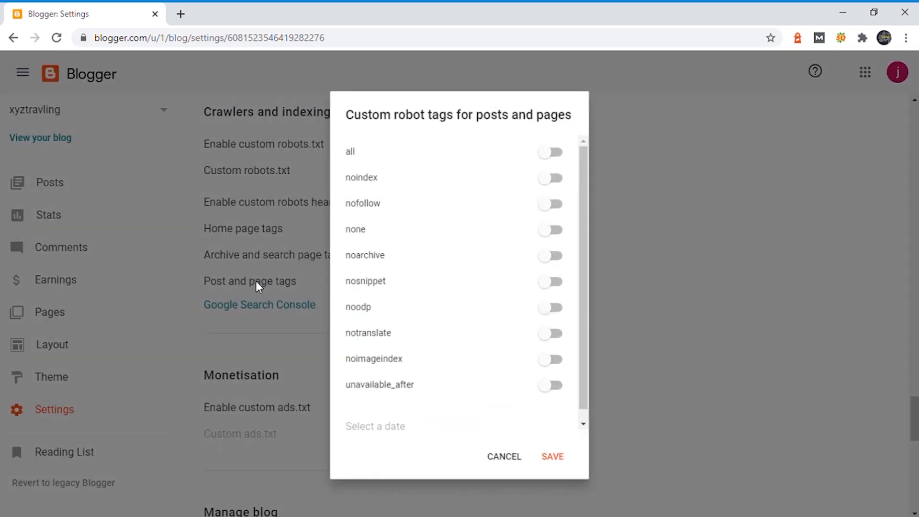
left_click(554, 149)
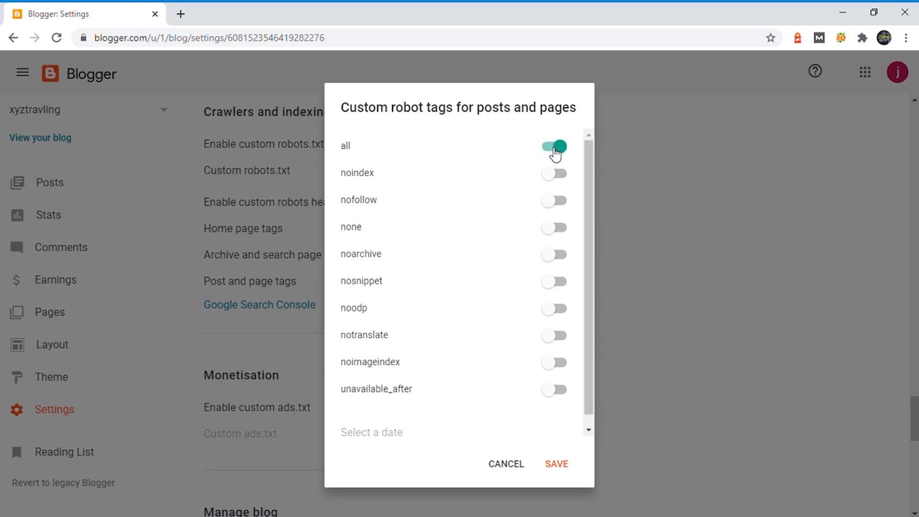
left_click(557, 311)
left_click(569, 472)
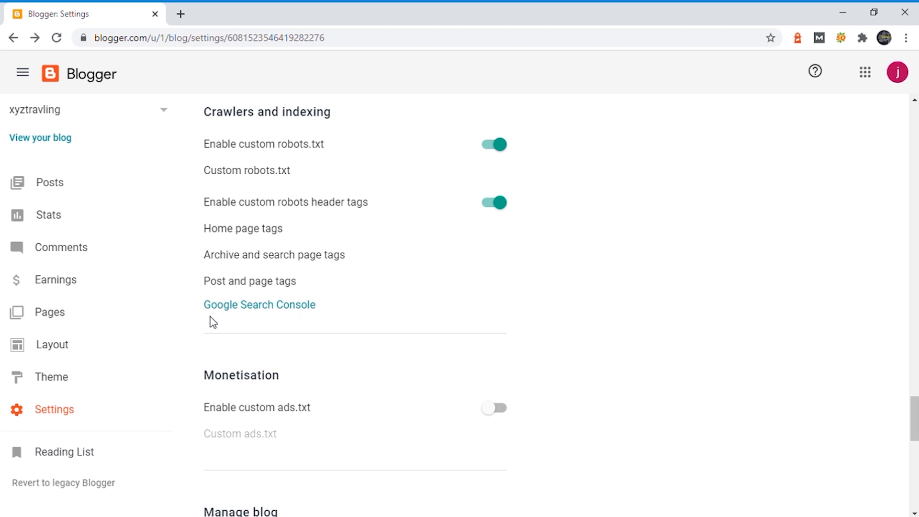
Step: Enable custom ads.txt under the monetisation settings
scroll(213, 323, "down", 1)
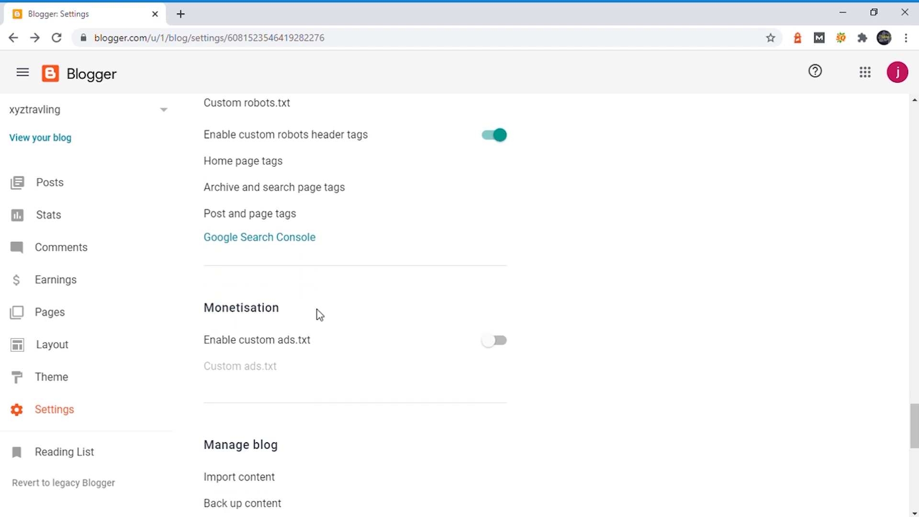
scroll(320, 315, "down", 1)
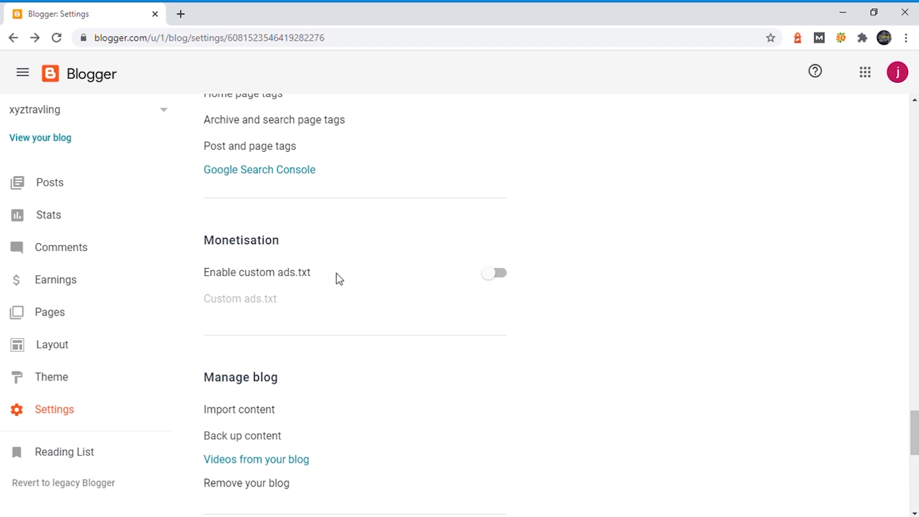
left_click(496, 277)
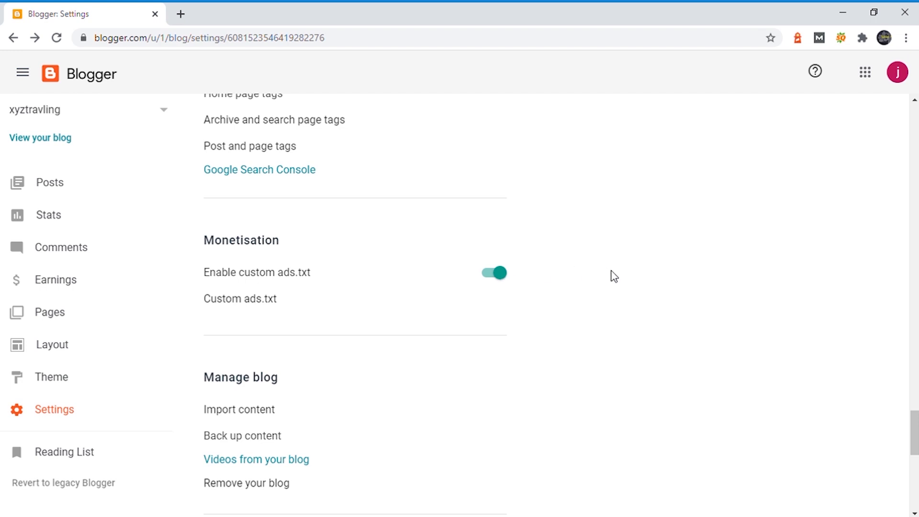
Step: Review the manage blog, site feed and general settings, opening the blog's videos page in a separate browser tab
scroll(401, 267, "down", 1)
scroll(305, 272, "down", 1)
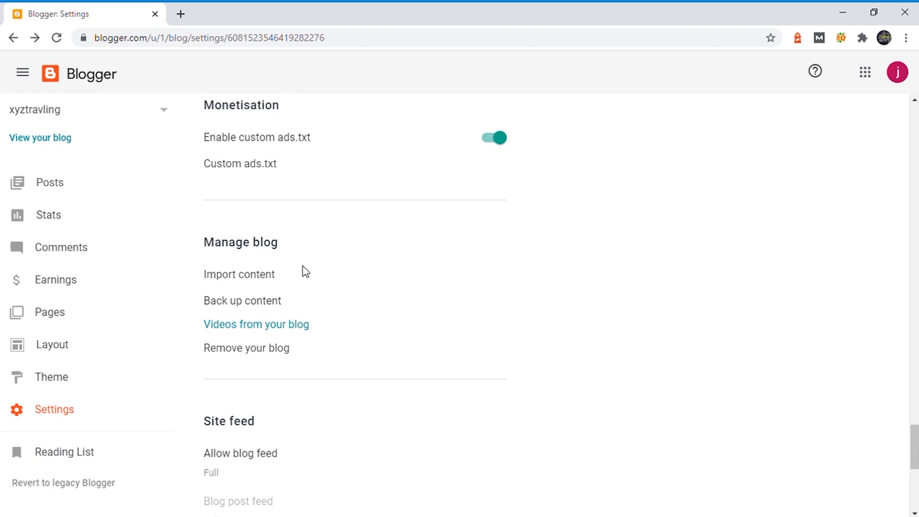
scroll(309, 264, "down", 1)
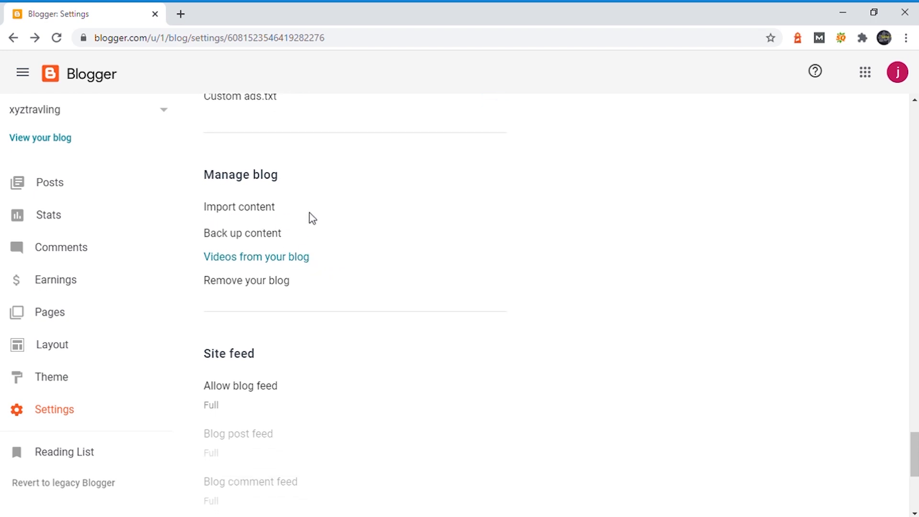
middle_click(305, 256)
scroll(300, 297, "down", 2)
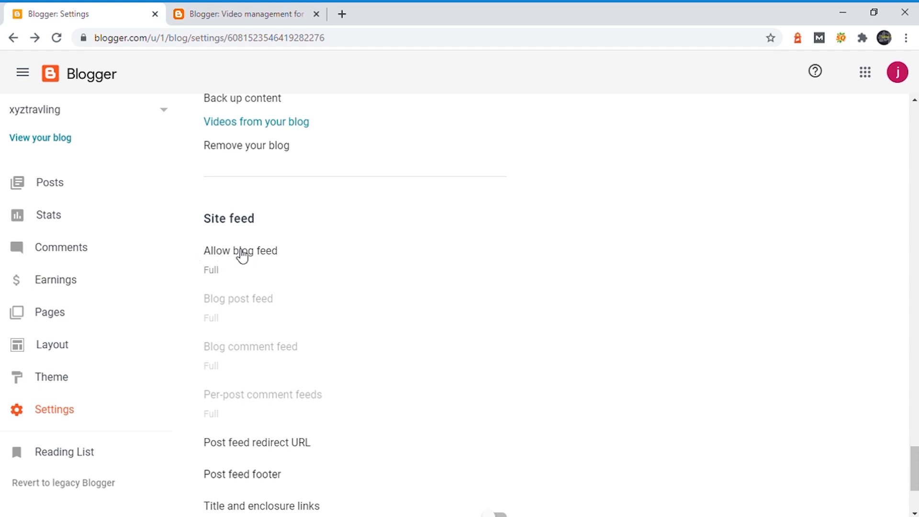
scroll(278, 272, "down", 3)
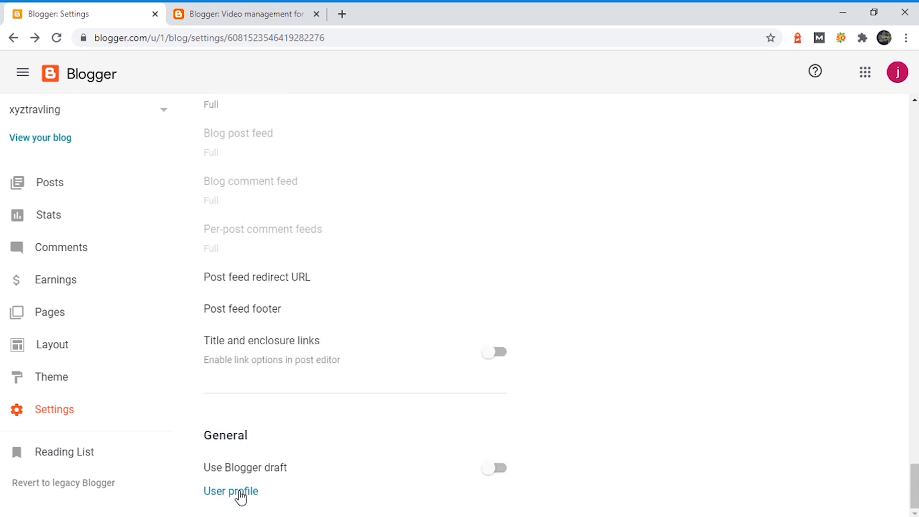